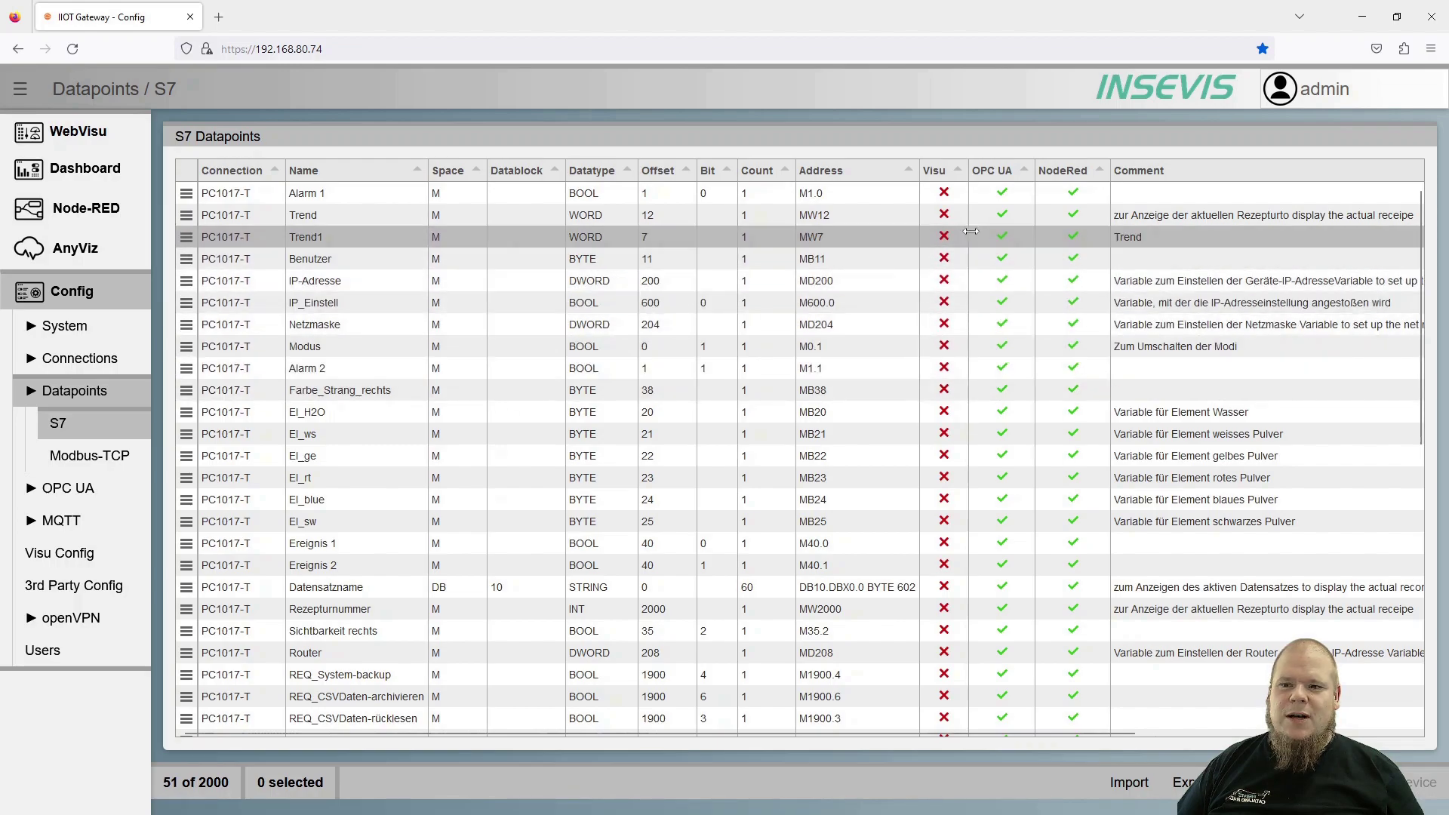
# Open the S7 datapoint list within the gateway's OPC UA configuration
pyautogui.click(60, 491)
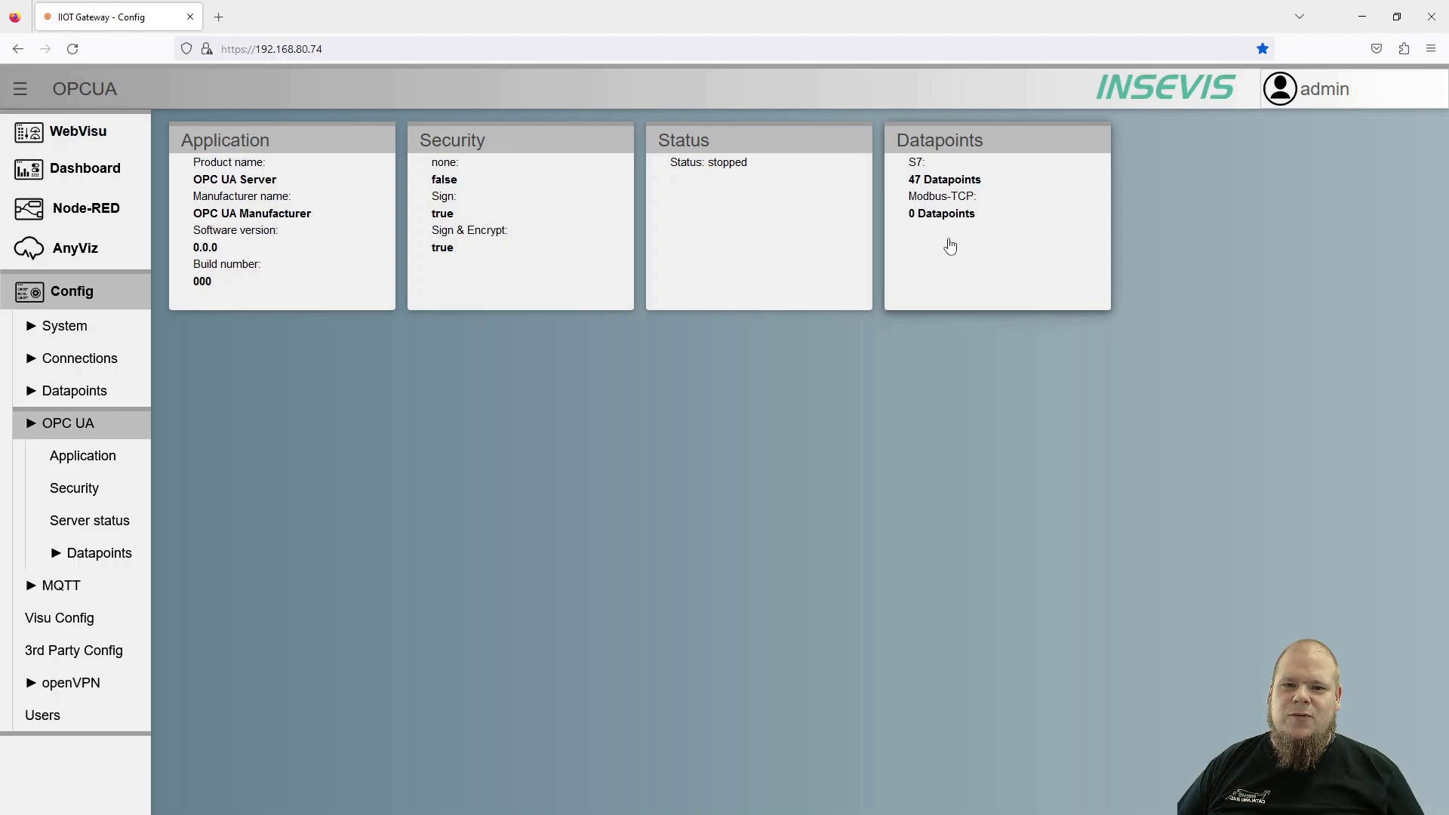
pyautogui.click(950, 247)
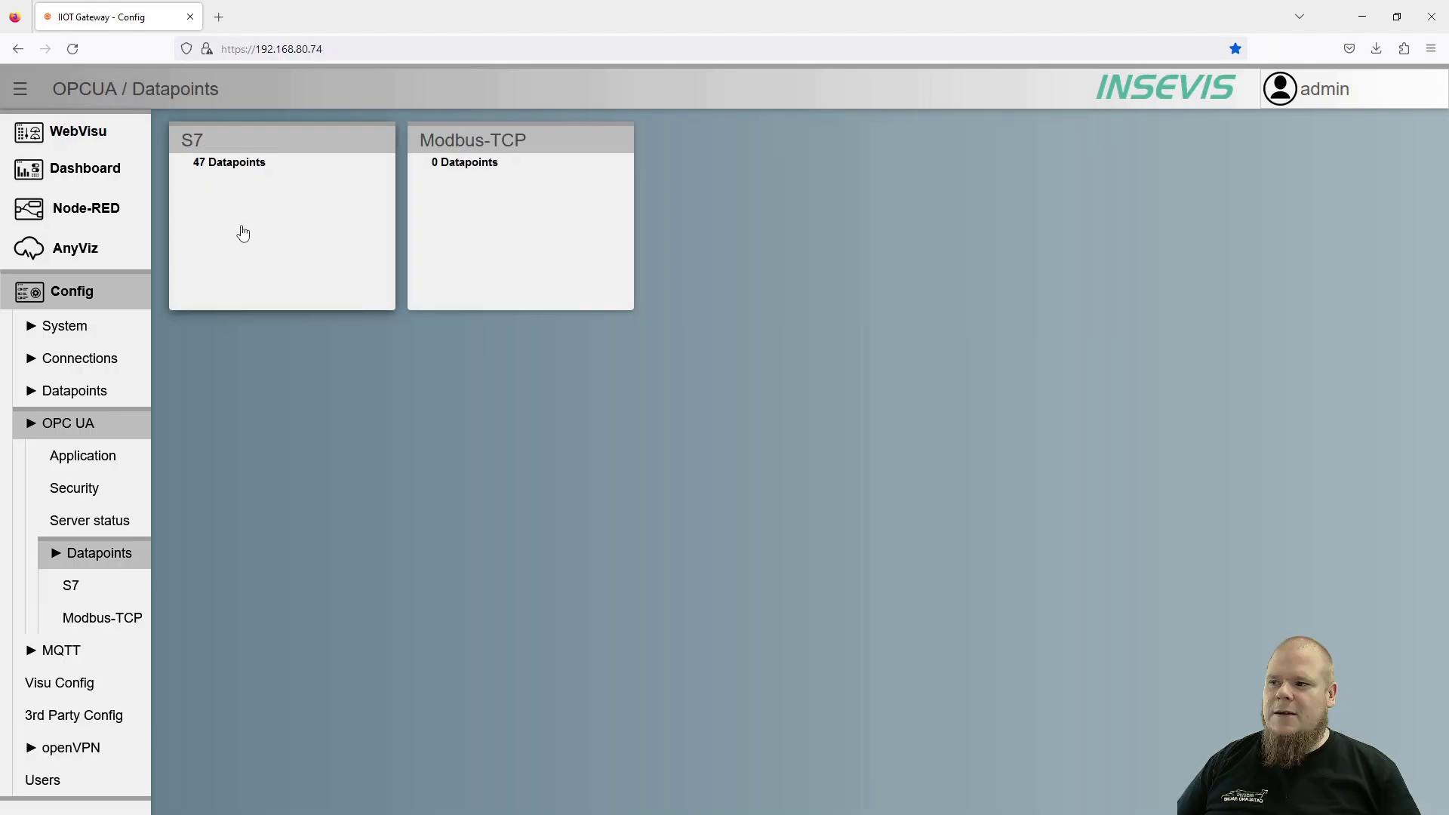
pyautogui.click(218, 166)
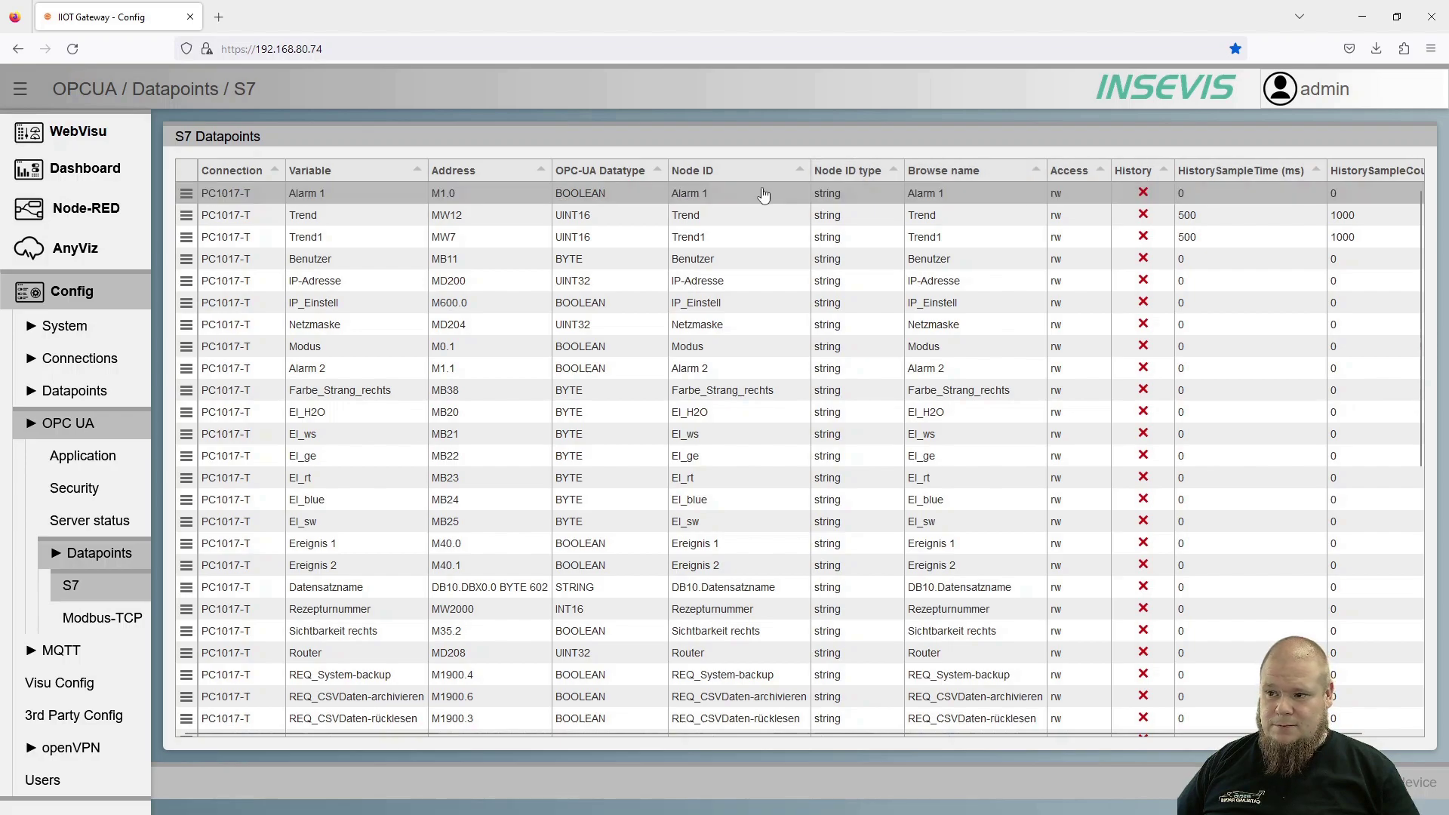
# Set the Node ID type of the Alarm 1 datapoint to numeric, keeping its browse name
pyautogui.click(966, 194)
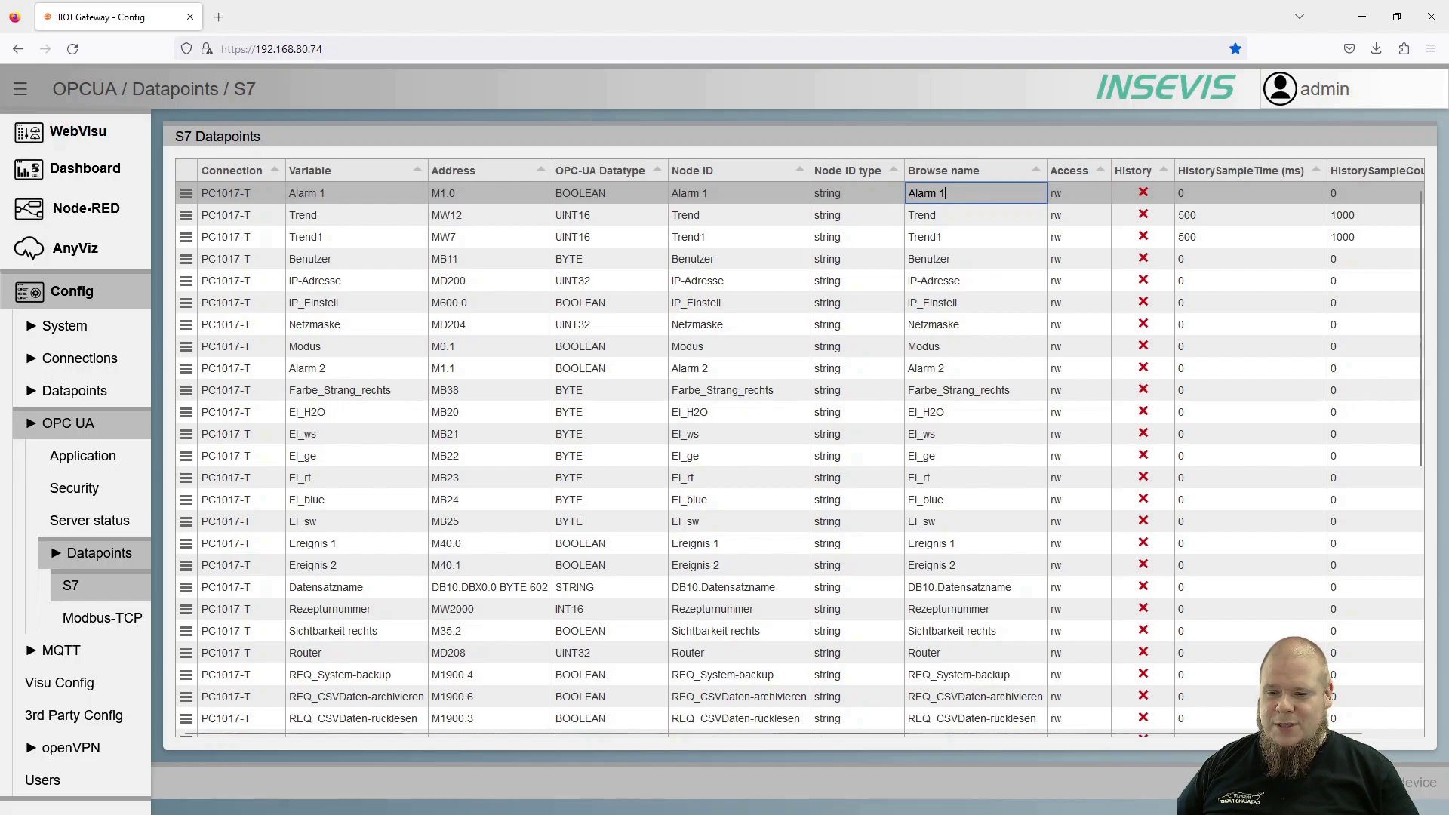
pyautogui.press('Return')
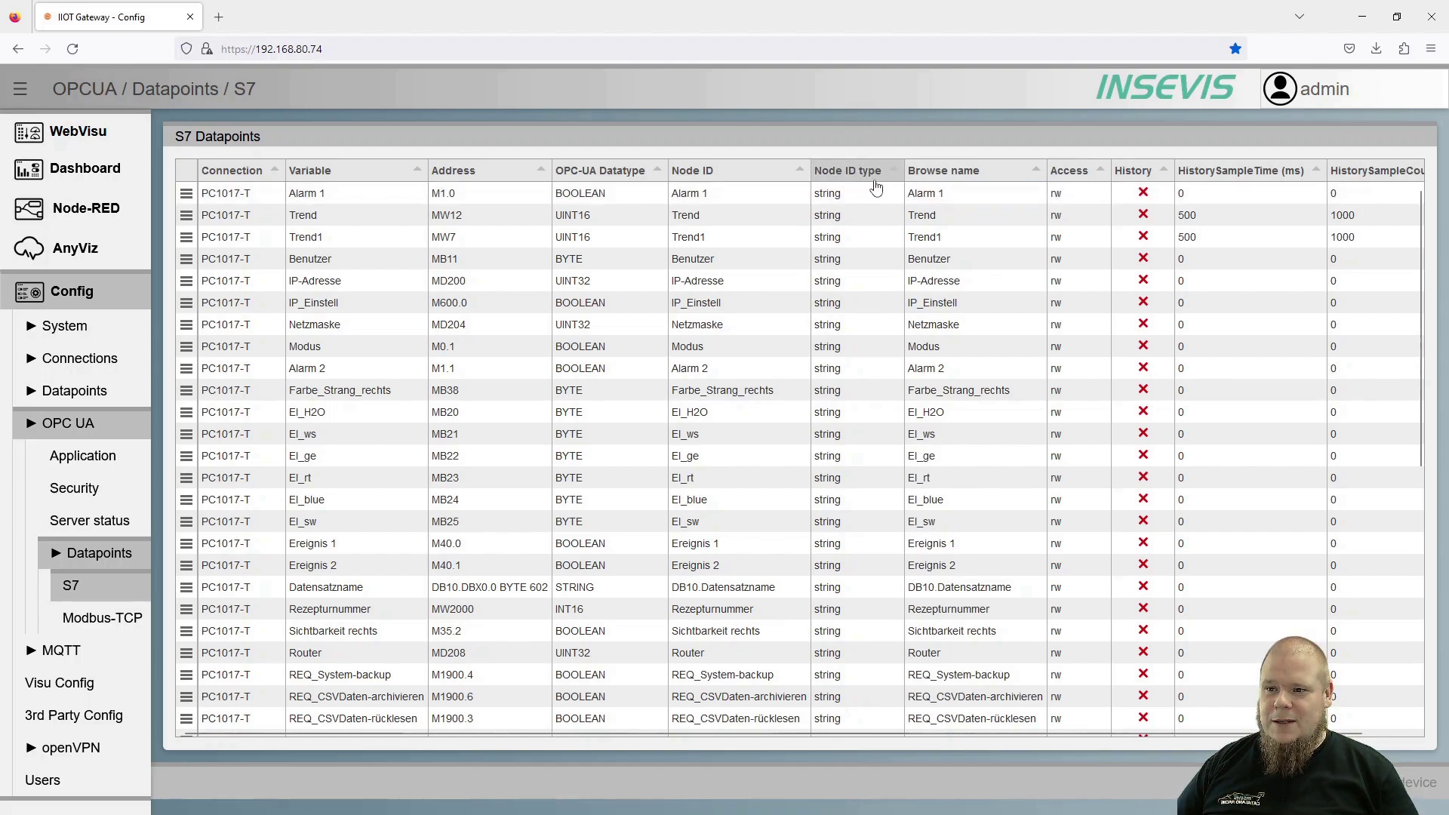
pyautogui.click(873, 194)
pyautogui.click(898, 194)
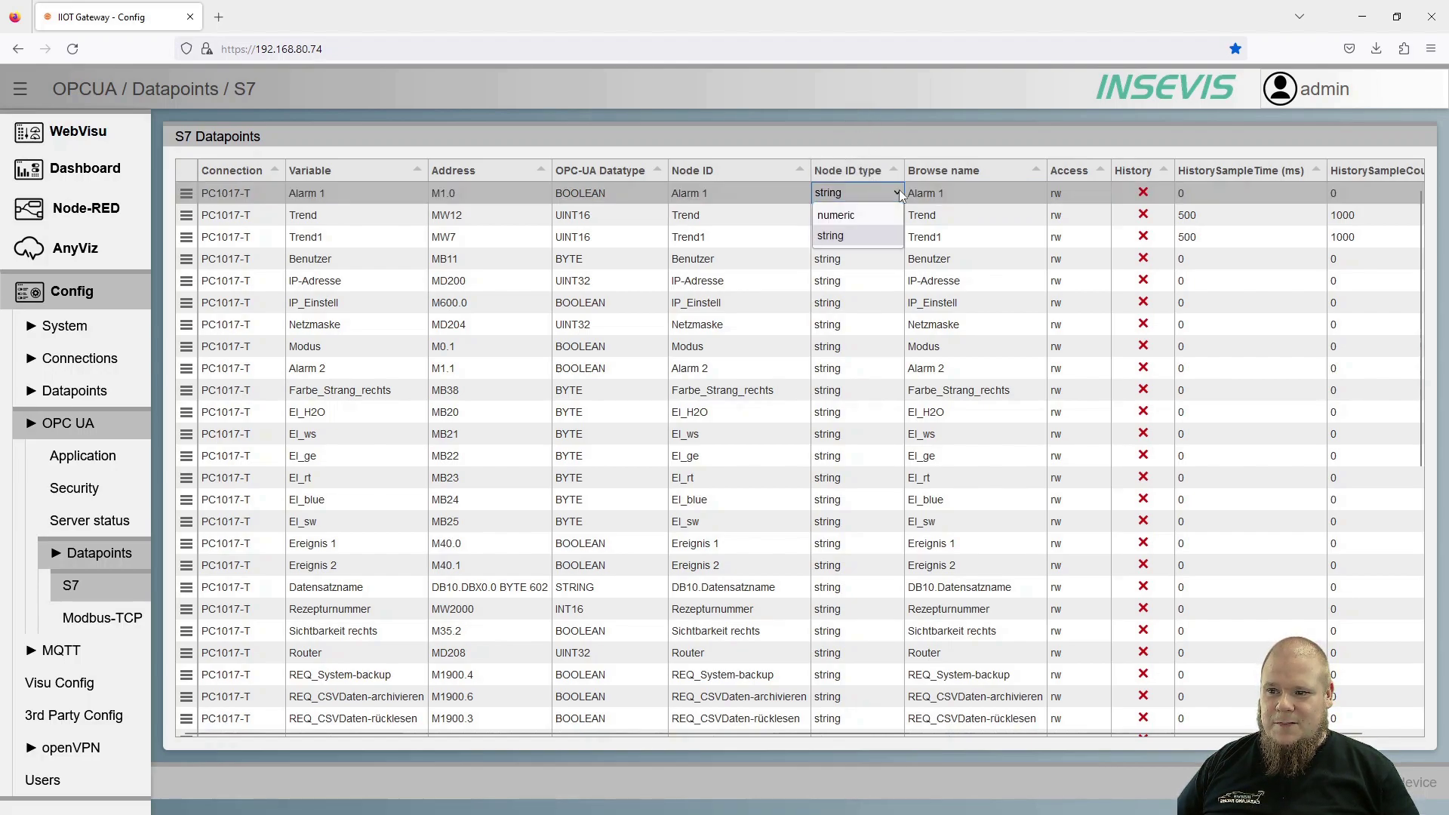
pyautogui.click(871, 217)
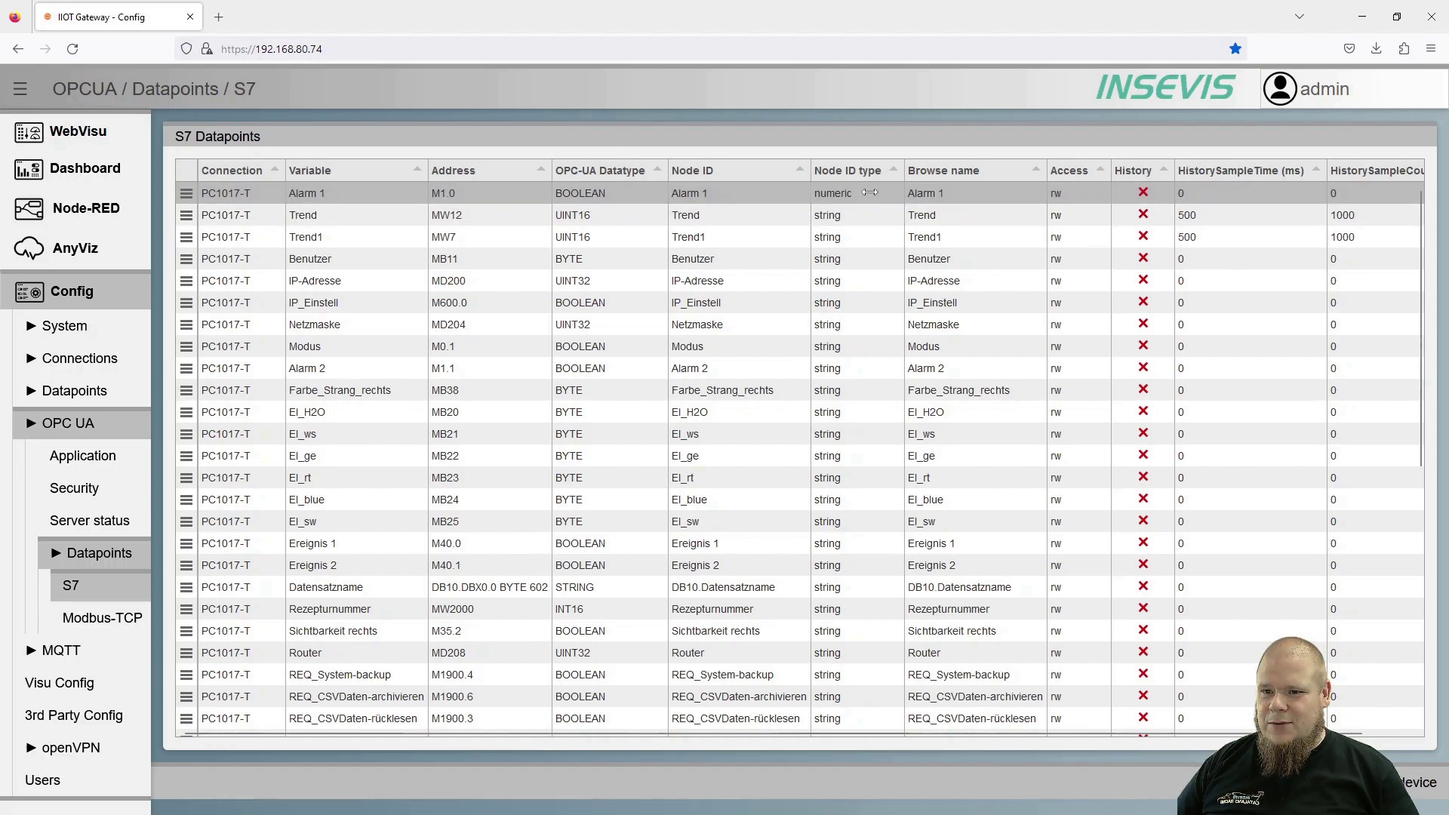
# Set the Alarm 1 datapoint's access to ro and enable its history
pyautogui.click(1075, 197)
pyautogui.click(1103, 195)
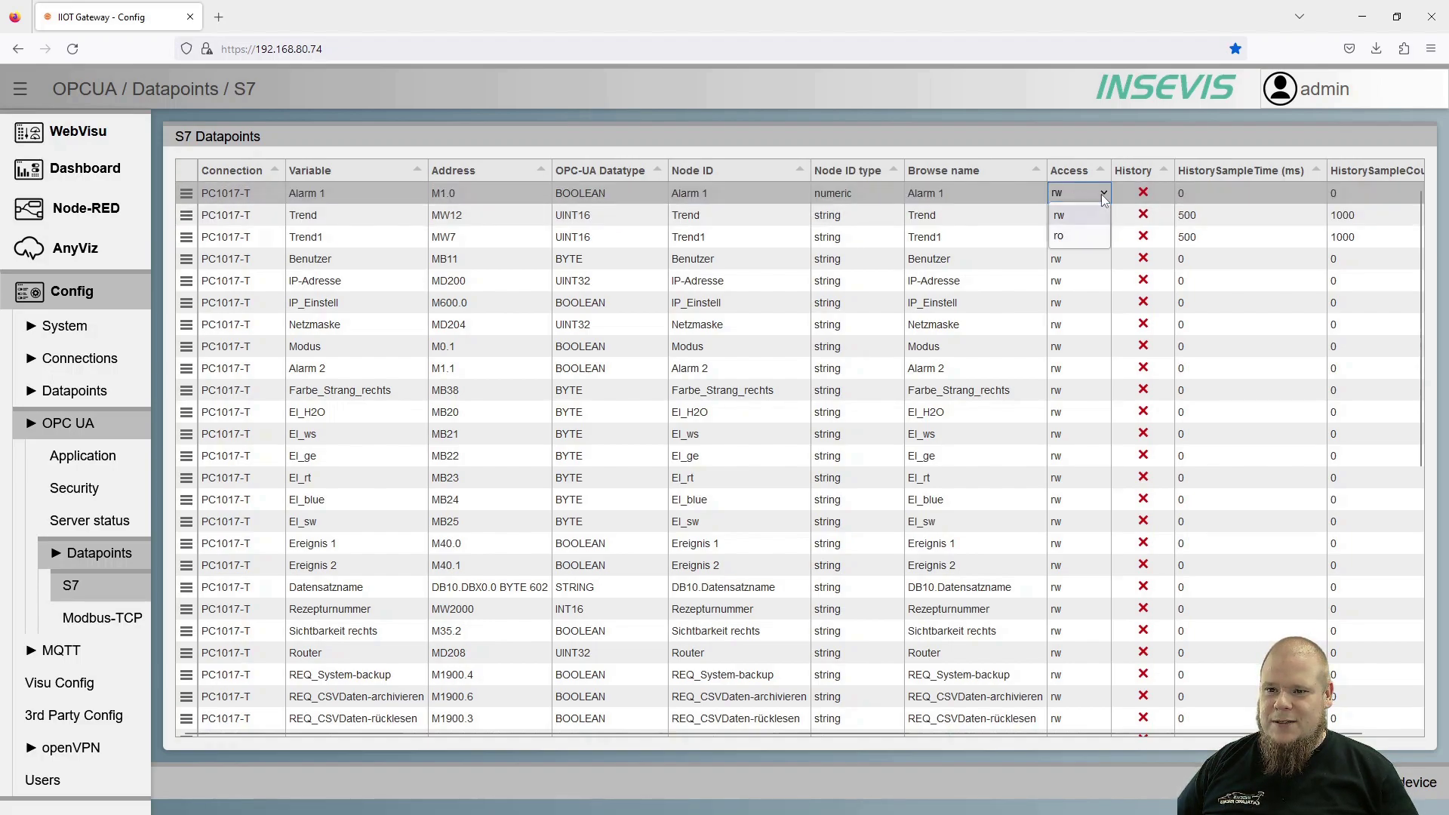
pyautogui.click(1094, 235)
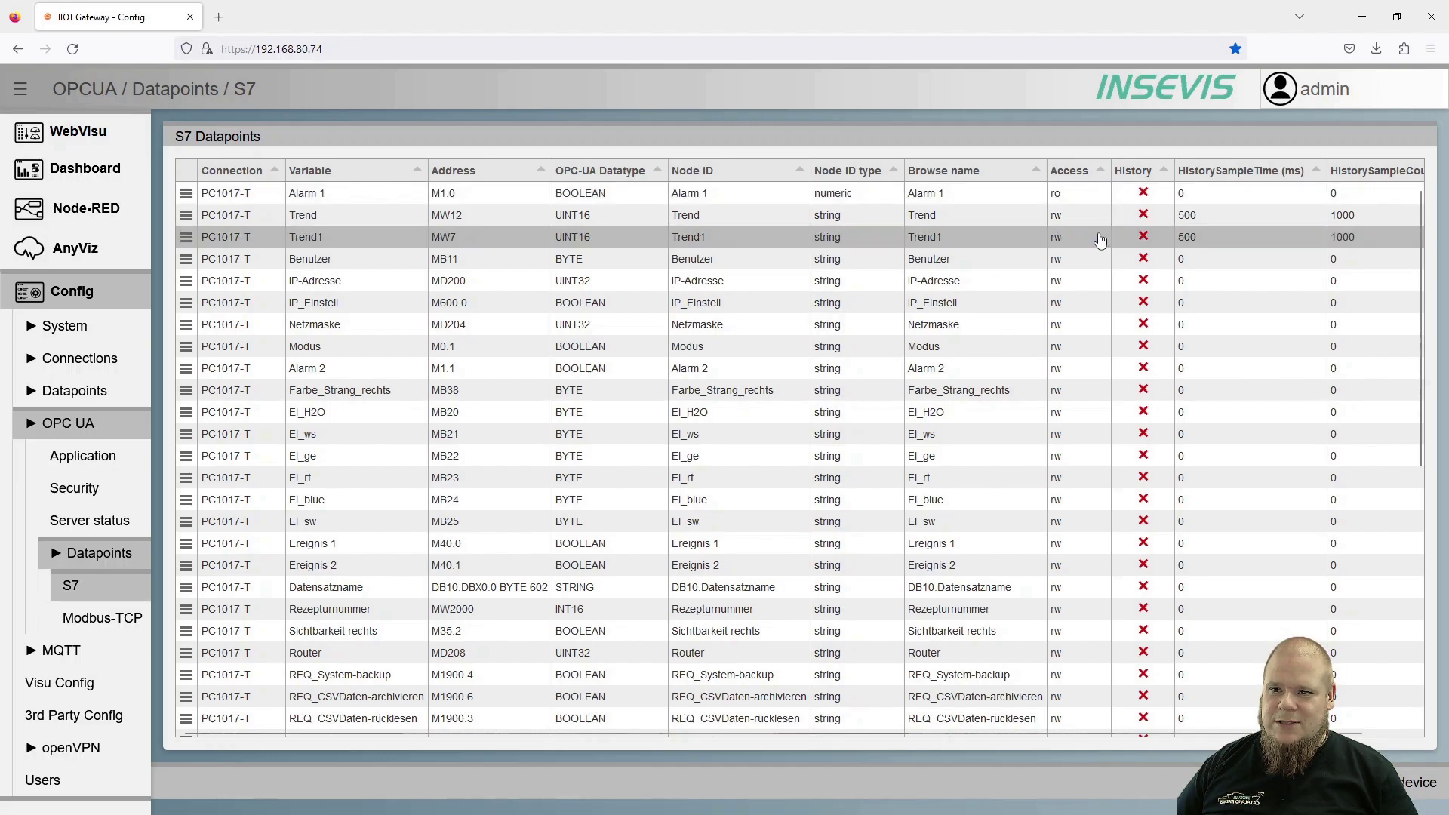
pyautogui.click(1139, 194)
pyautogui.click(1141, 193)
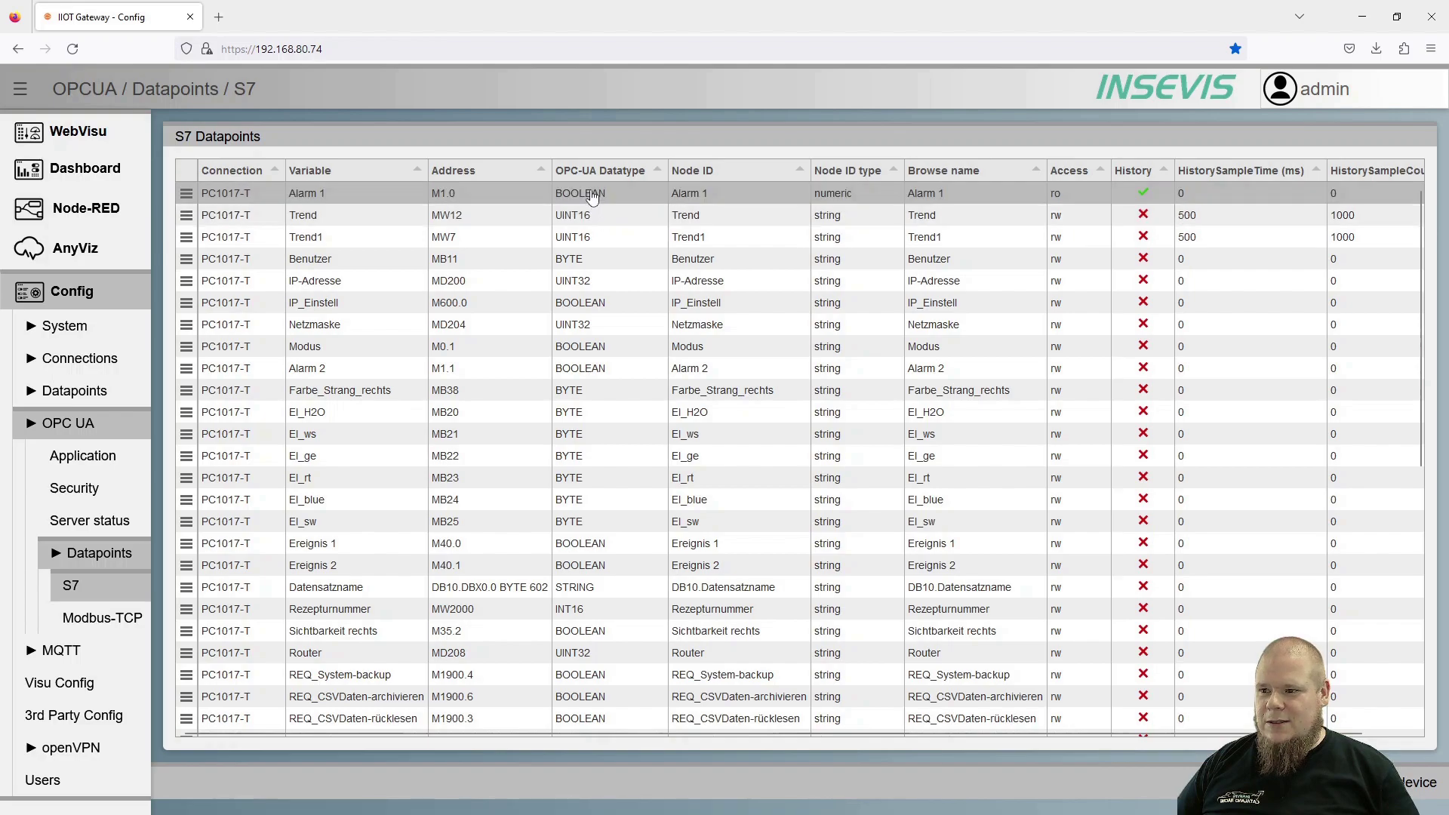
# Set the OPC-UA datatype of the IP-Adresse datapoint to INT32 and finally to FLOAT
pyautogui.click(594, 280)
pyautogui.click(641, 281)
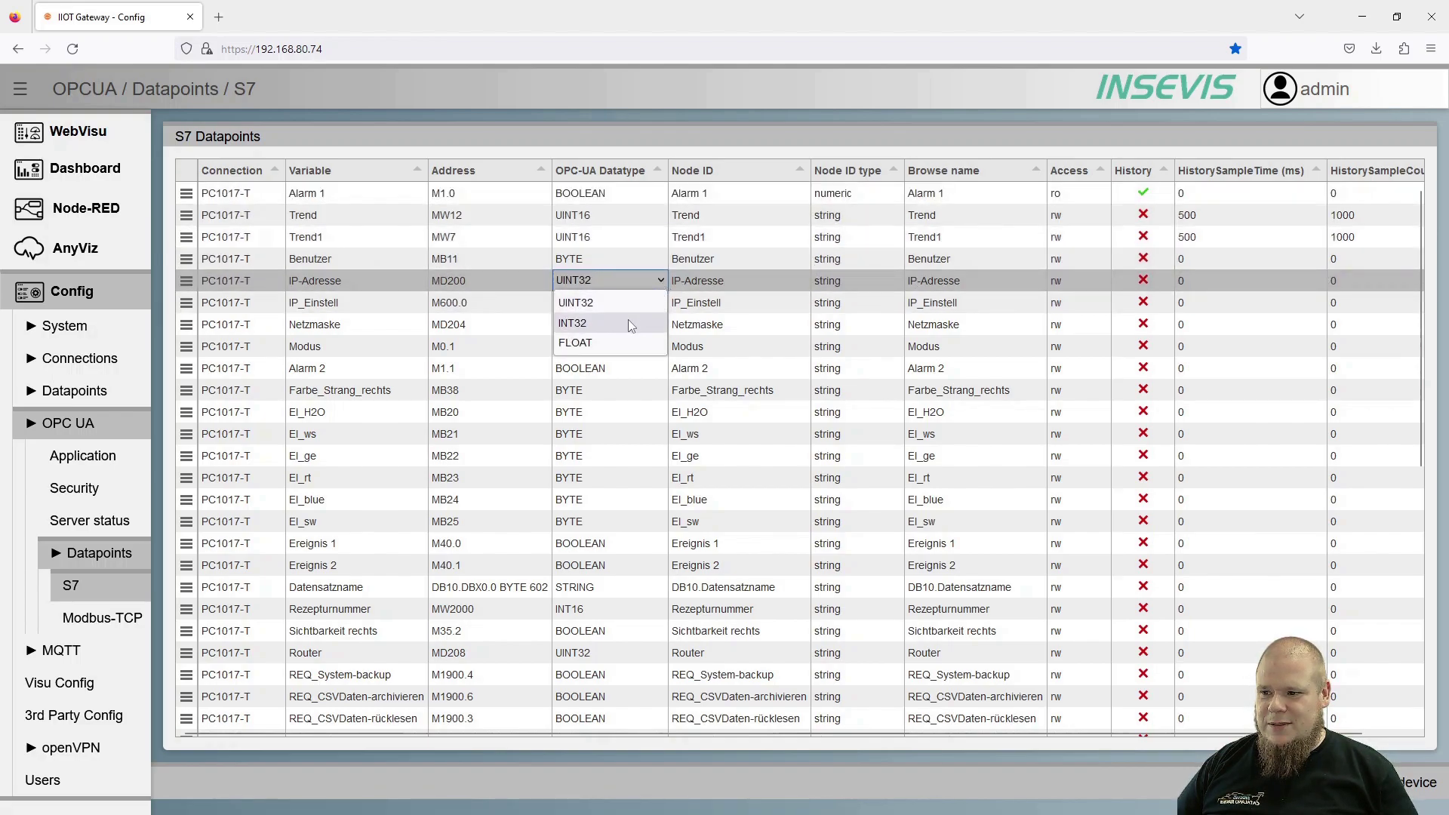
pyautogui.click(628, 320)
pyautogui.click(663, 279)
pyautogui.click(658, 281)
pyautogui.click(622, 339)
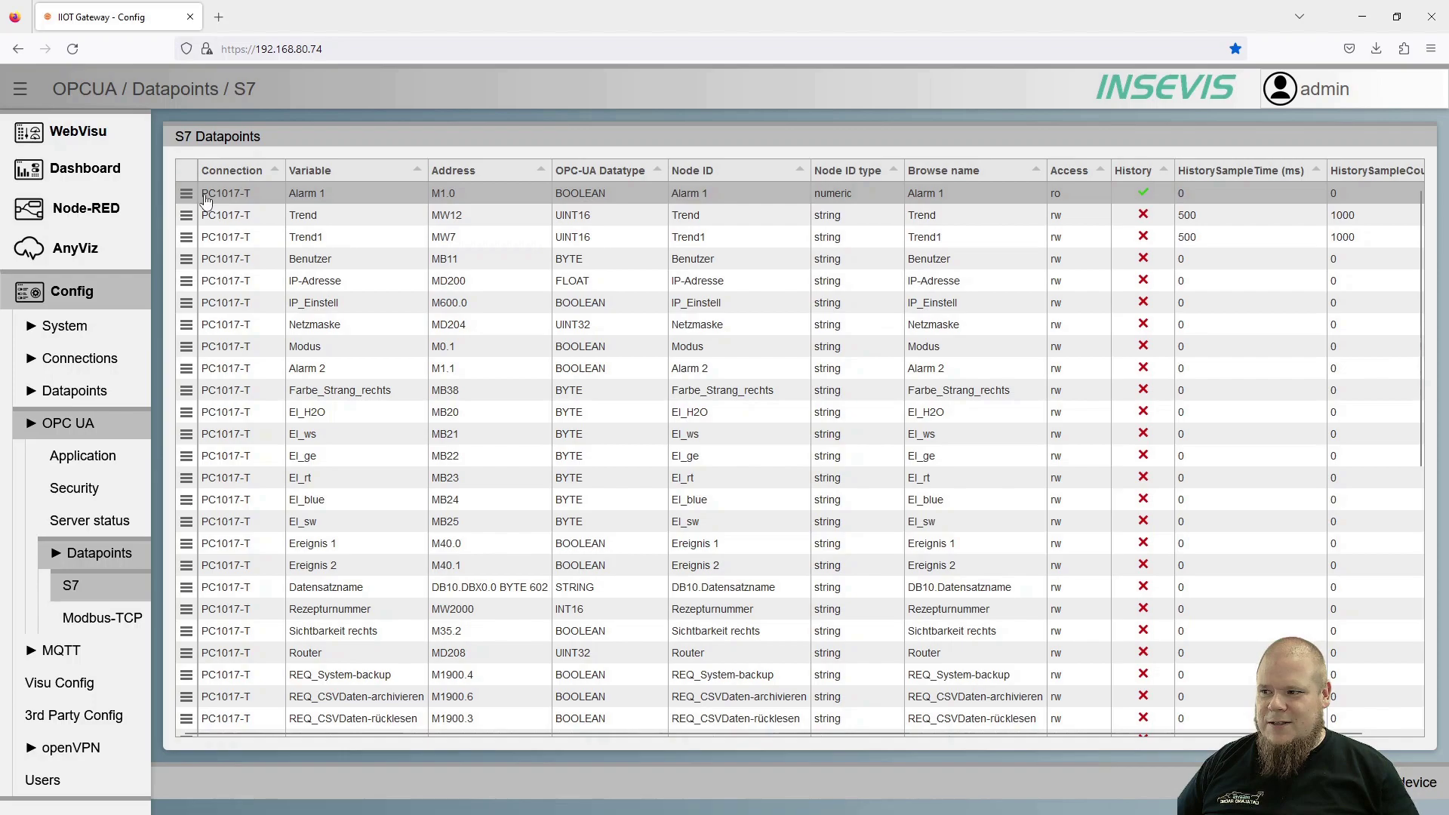
# Set the OPC-UA datatype of all rows from Alarm 1 through Netzmaske to INT16 in one edit and clear the row selection
pyautogui.moveTo(192, 198); pyautogui.dragTo(189, 329)
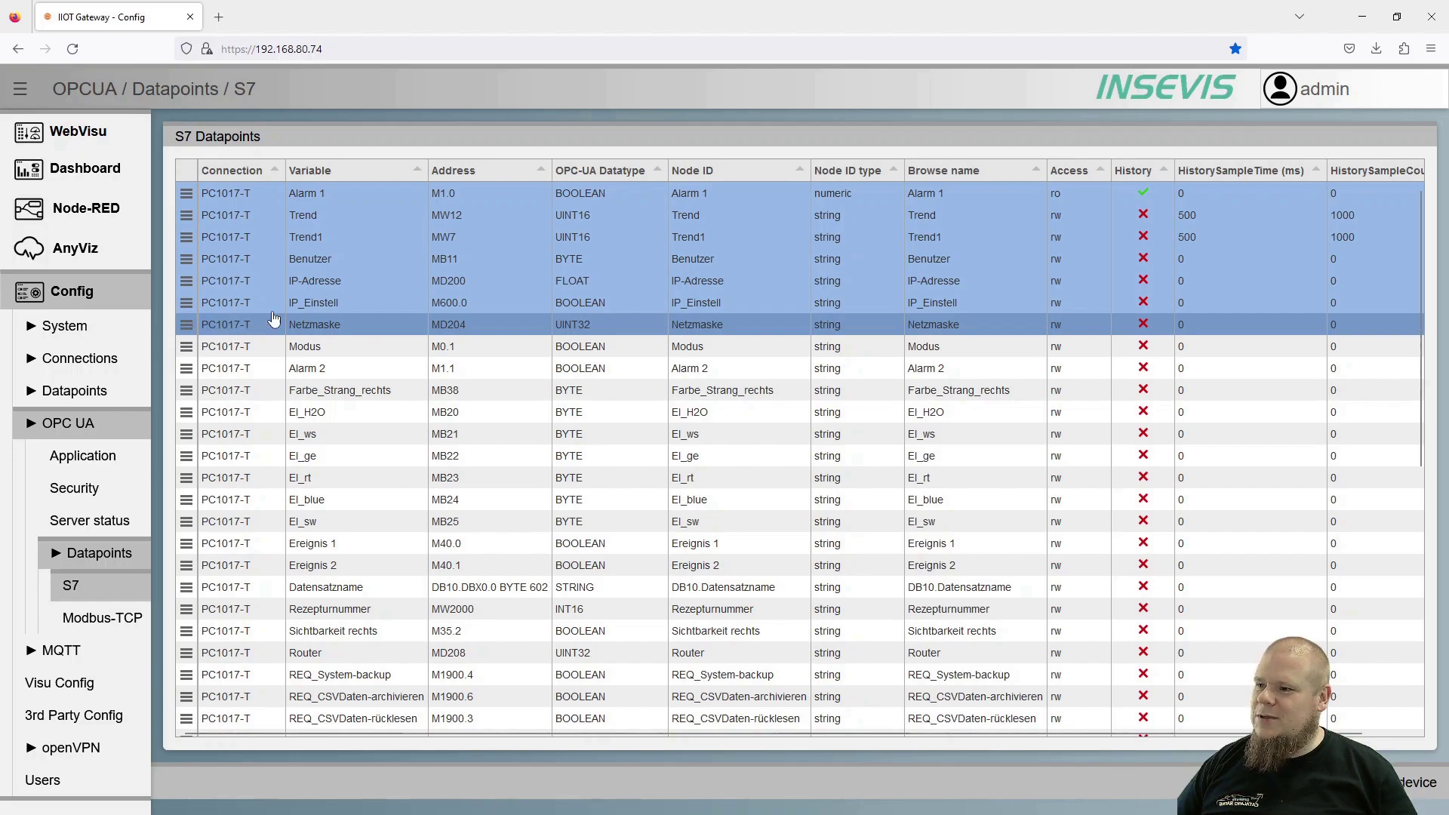
pyautogui.click(584, 243)
pyautogui.rightClick(583, 246)
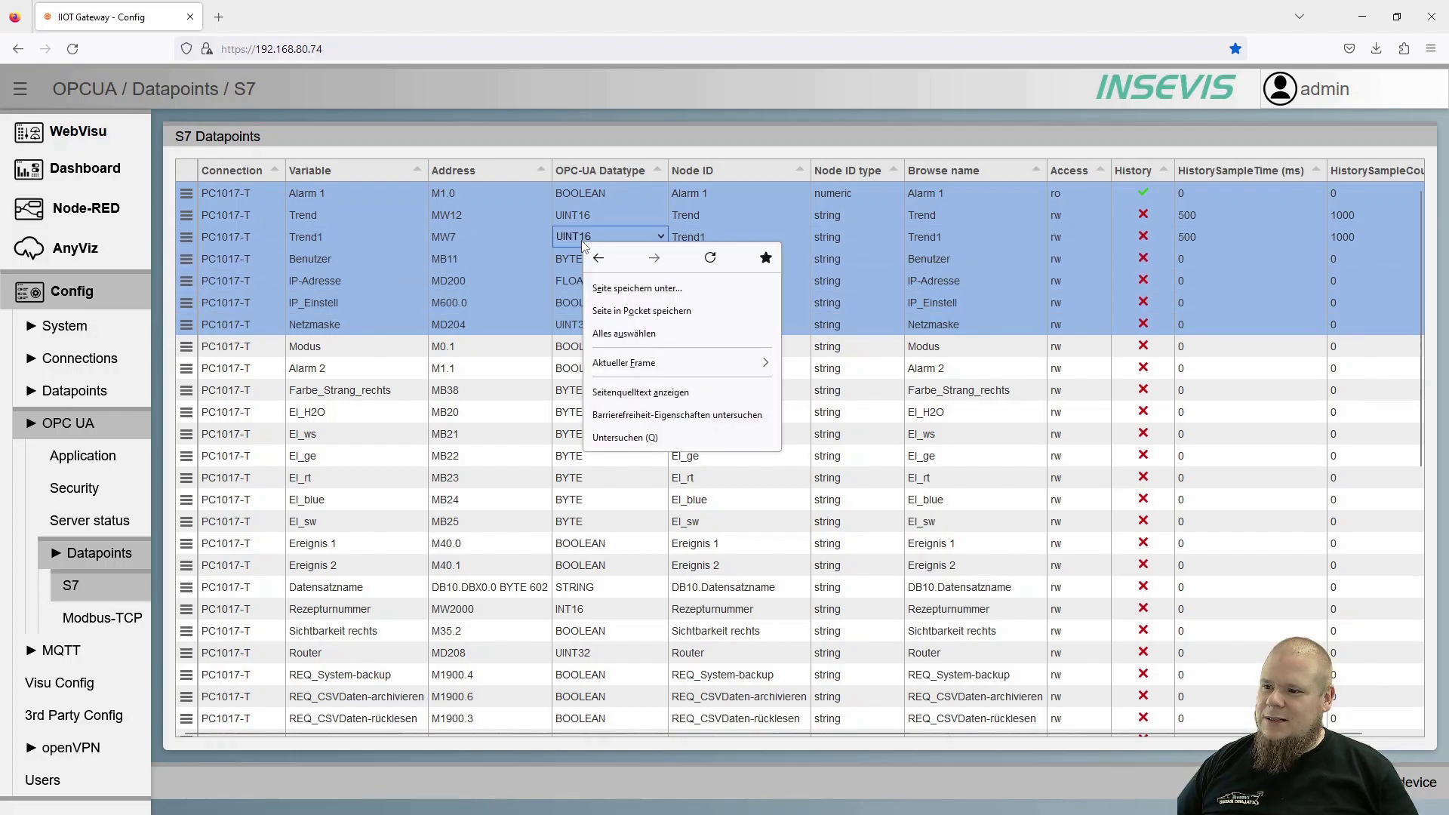
pyautogui.click(643, 234)
pyautogui.click(604, 279)
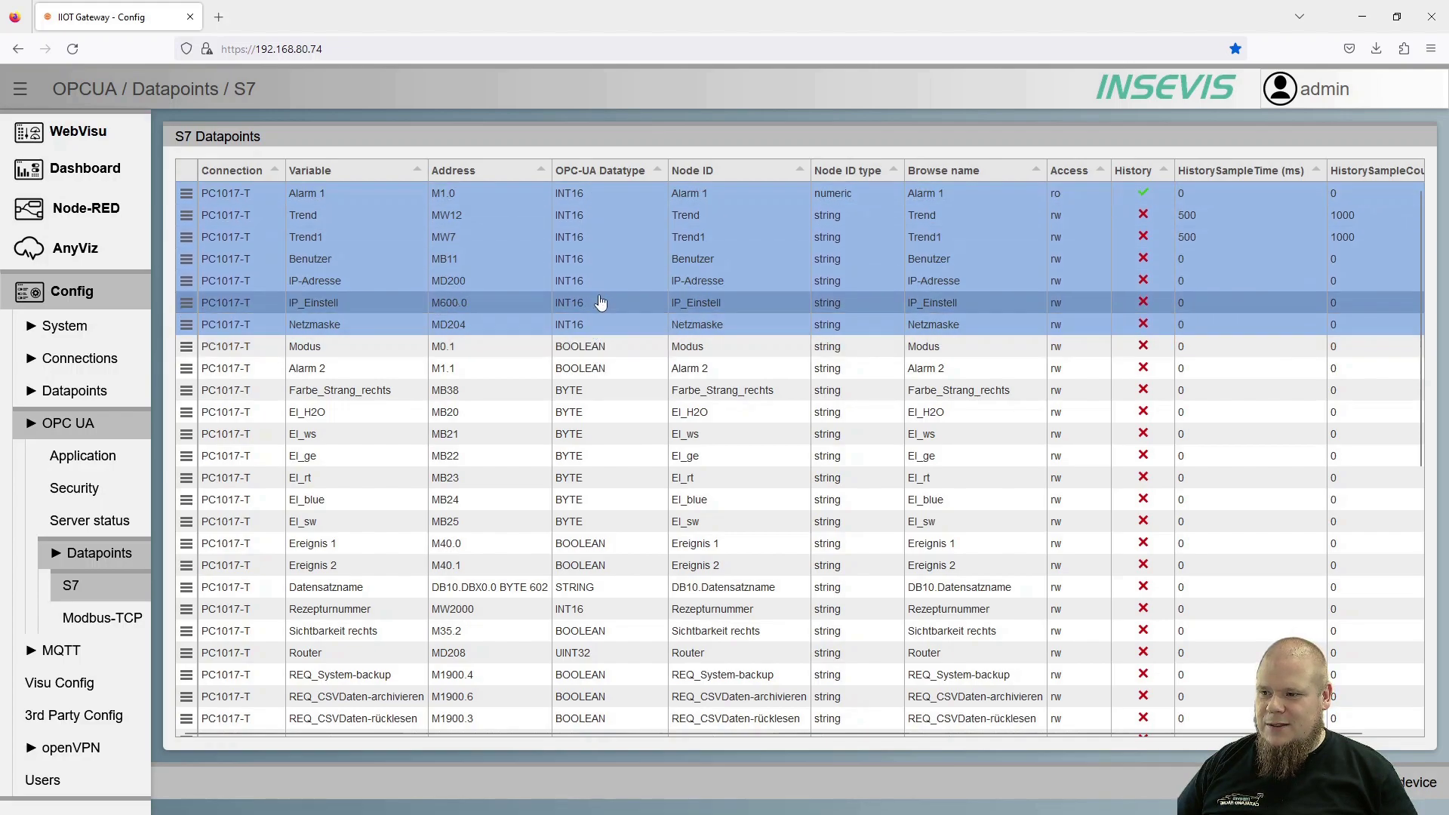
pyautogui.click(643, 371)
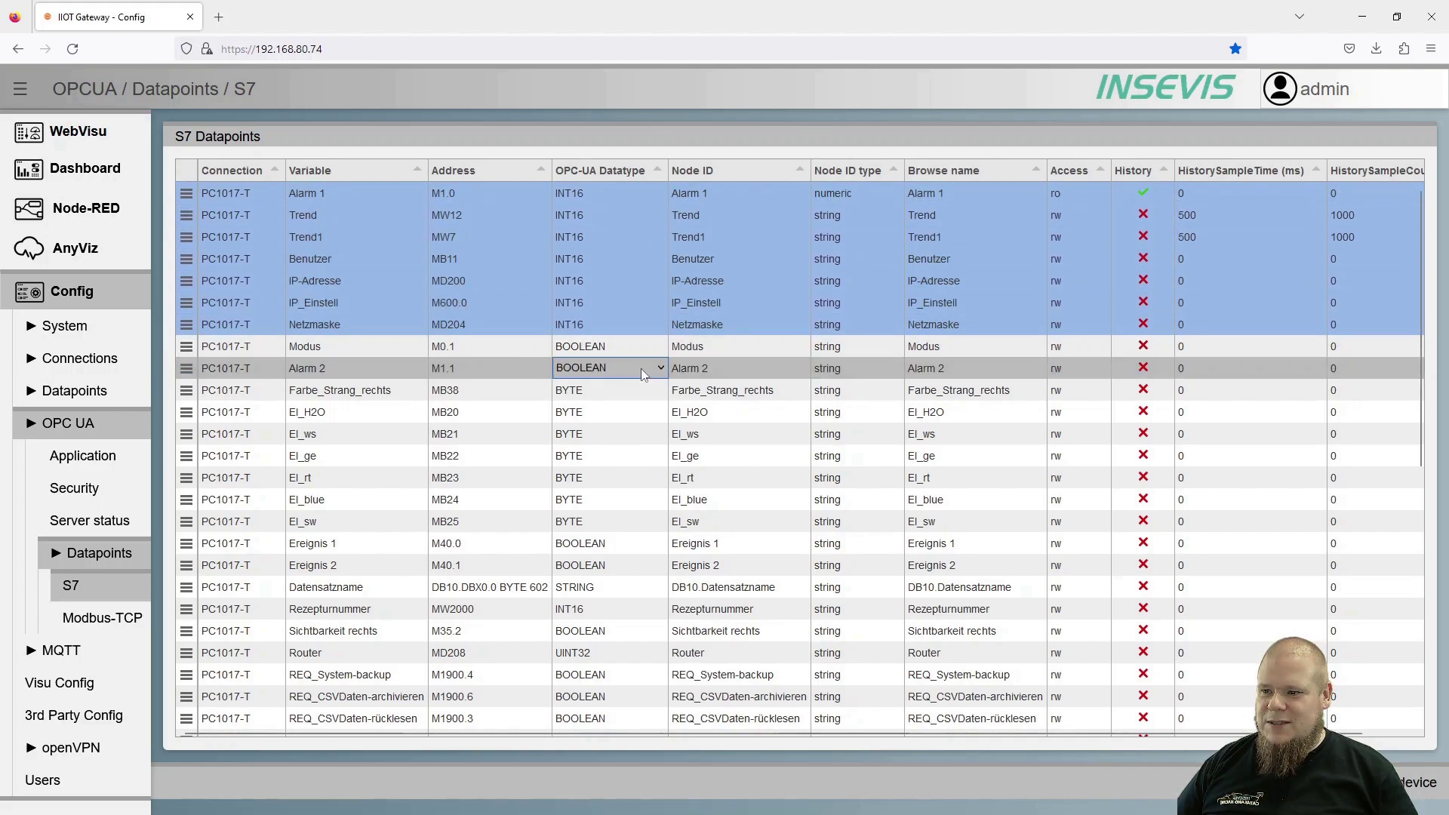
pyautogui.click(189, 329)
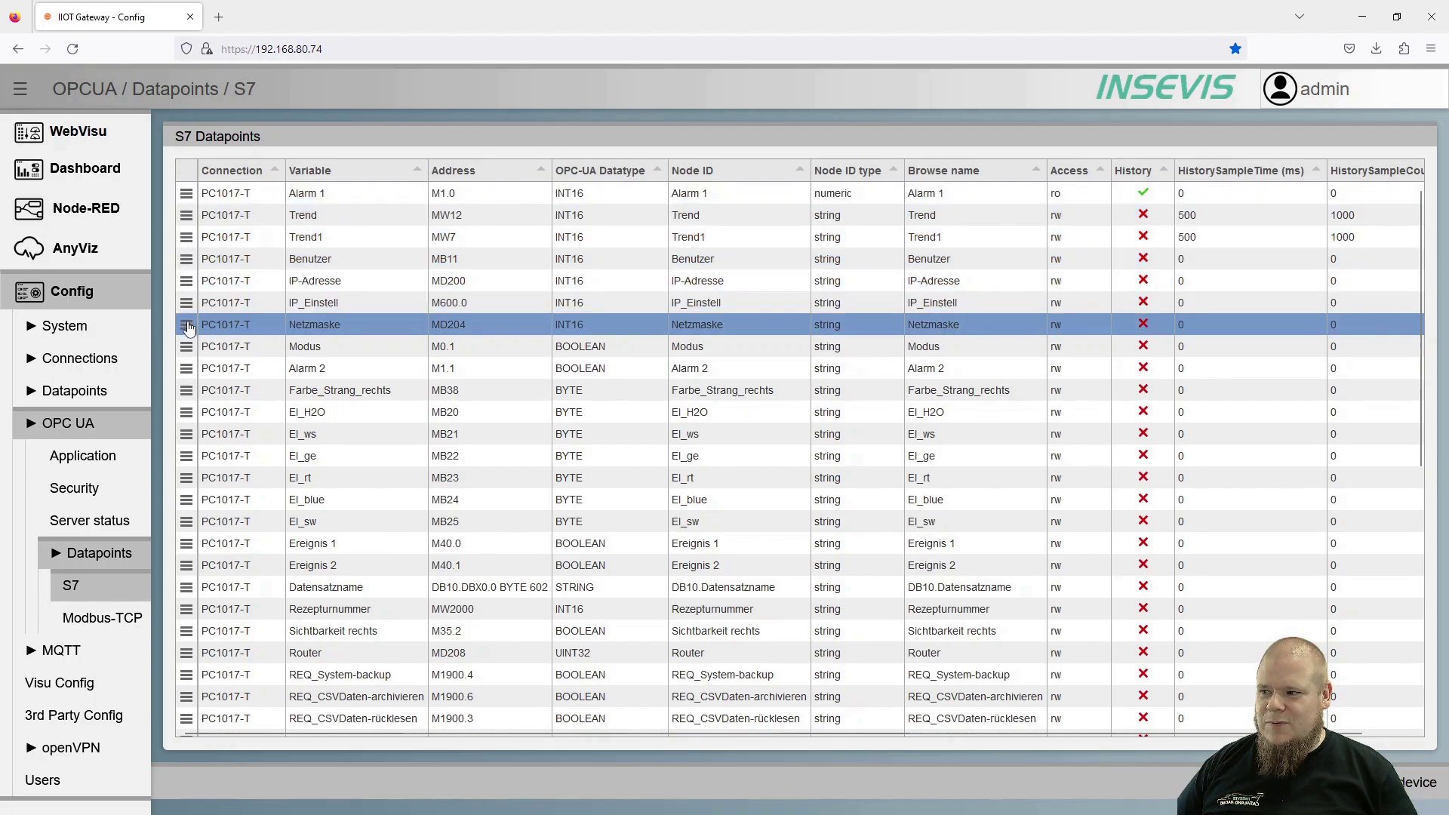
pyautogui.click(188, 329)
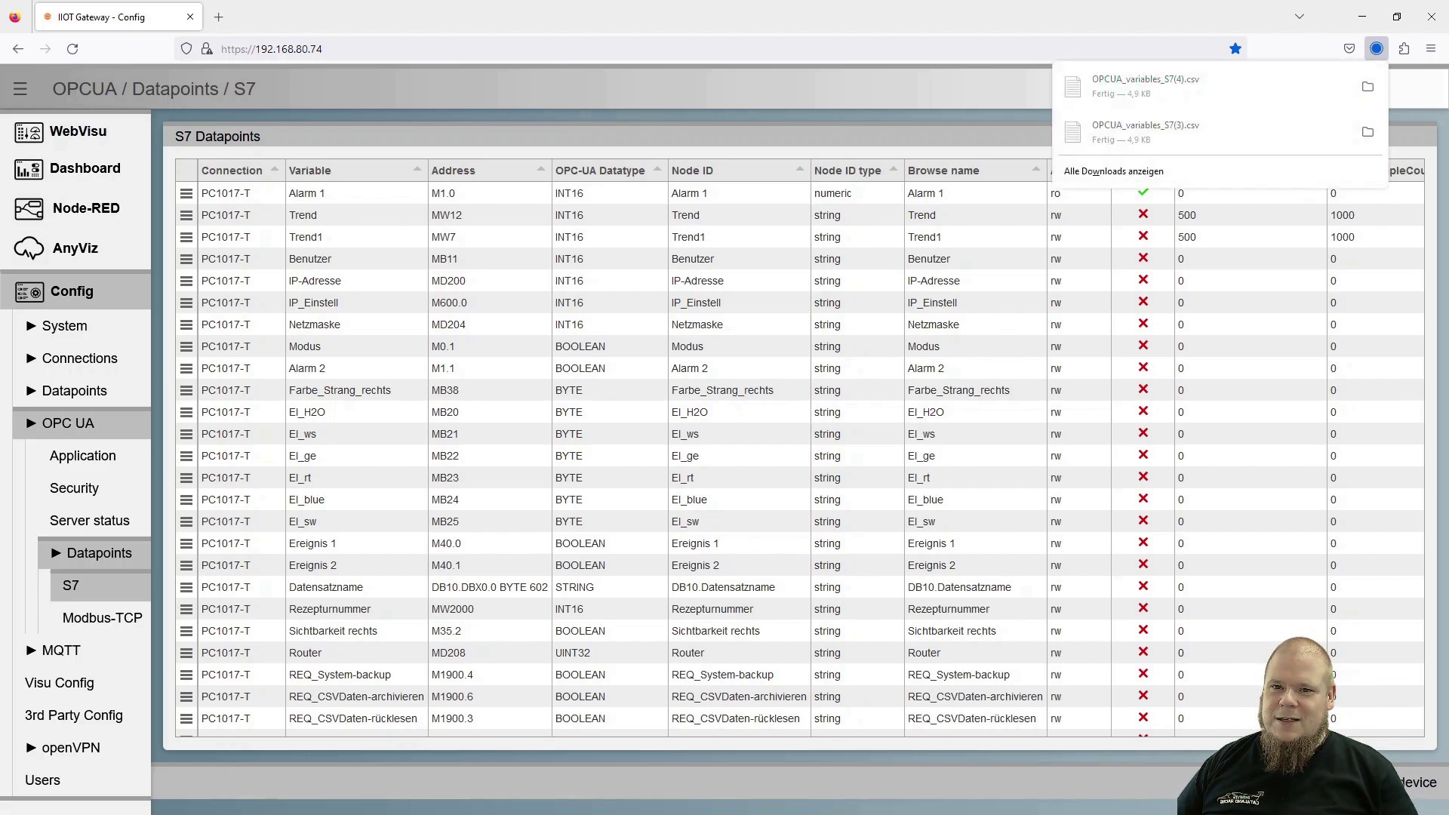
# Review the OPC UA application settings, including the namespace options, and open the OPC UA security settings
pyautogui.click(871, 99)
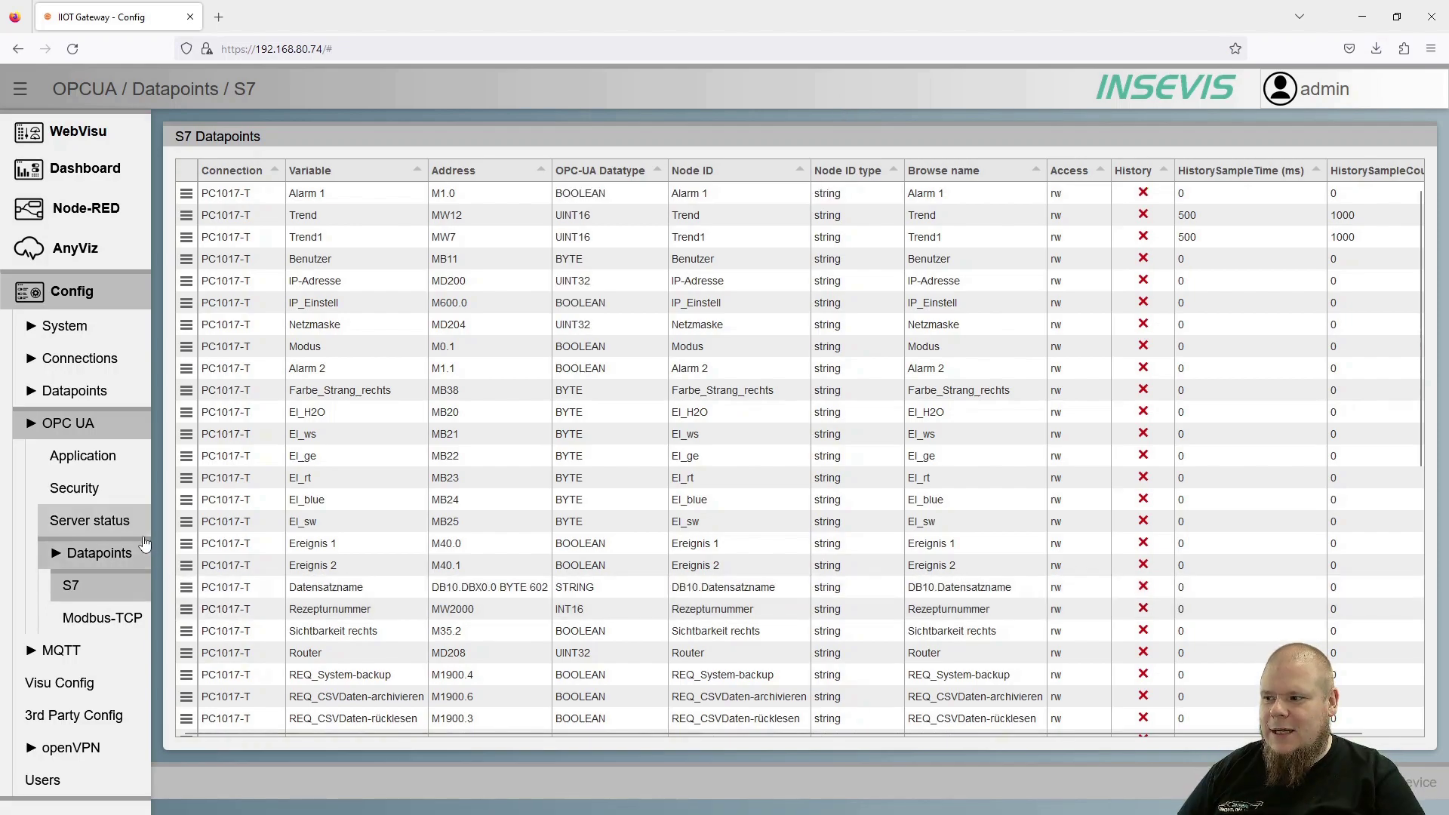
pyautogui.click(84, 451)
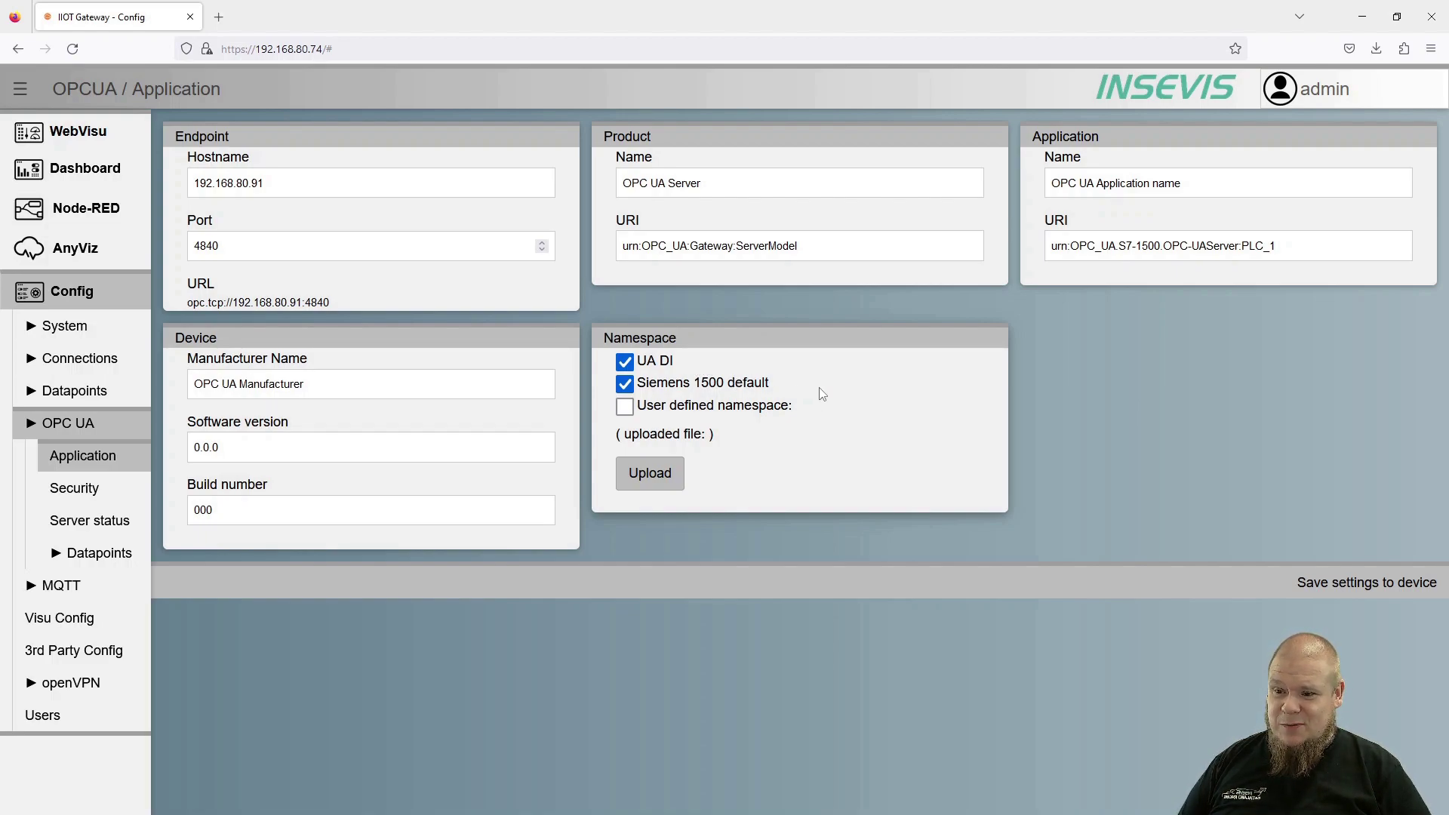
pyautogui.click(624, 383)
pyautogui.click(625, 361)
pyautogui.click(633, 411)
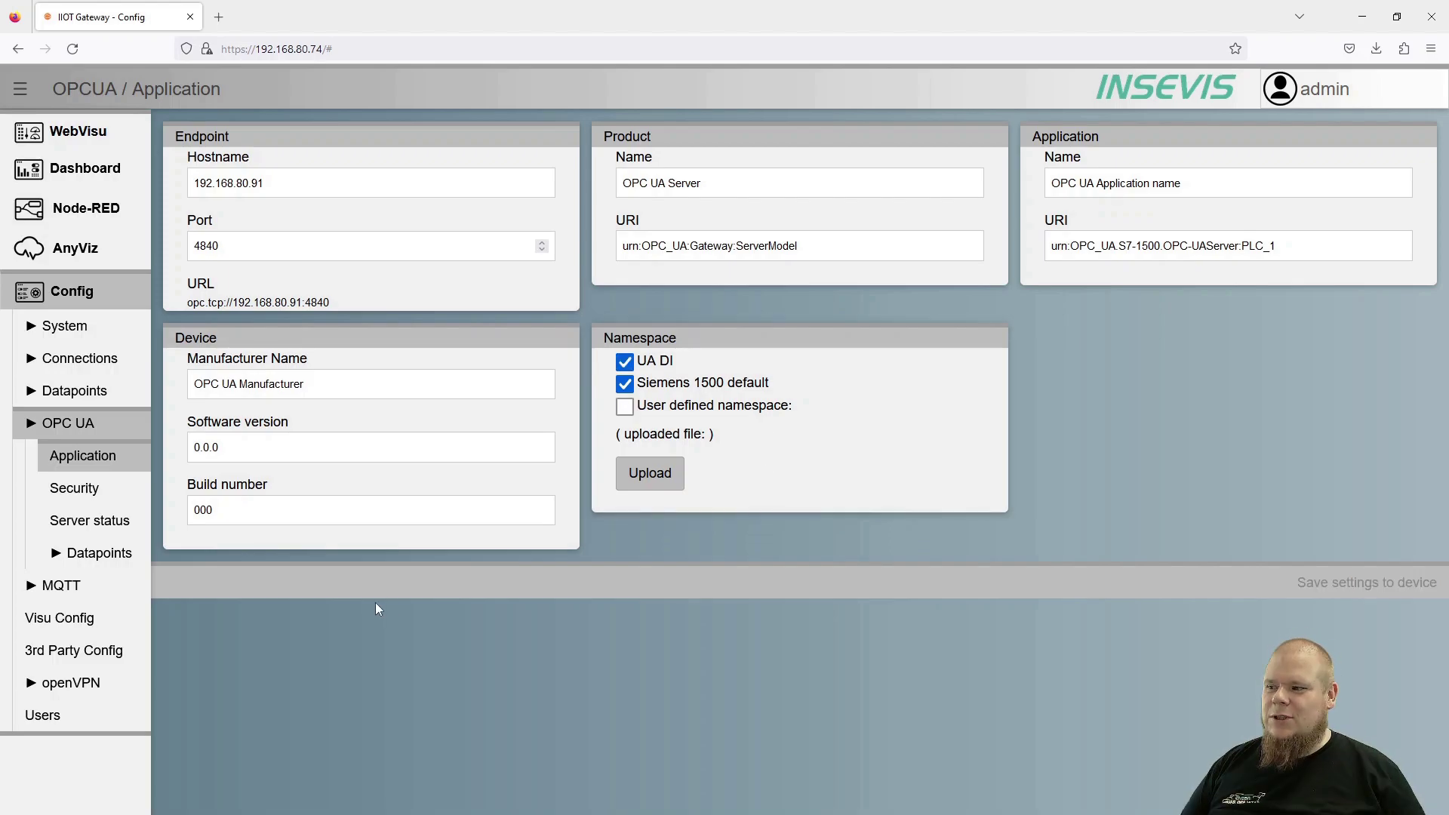
pyautogui.click(62, 496)
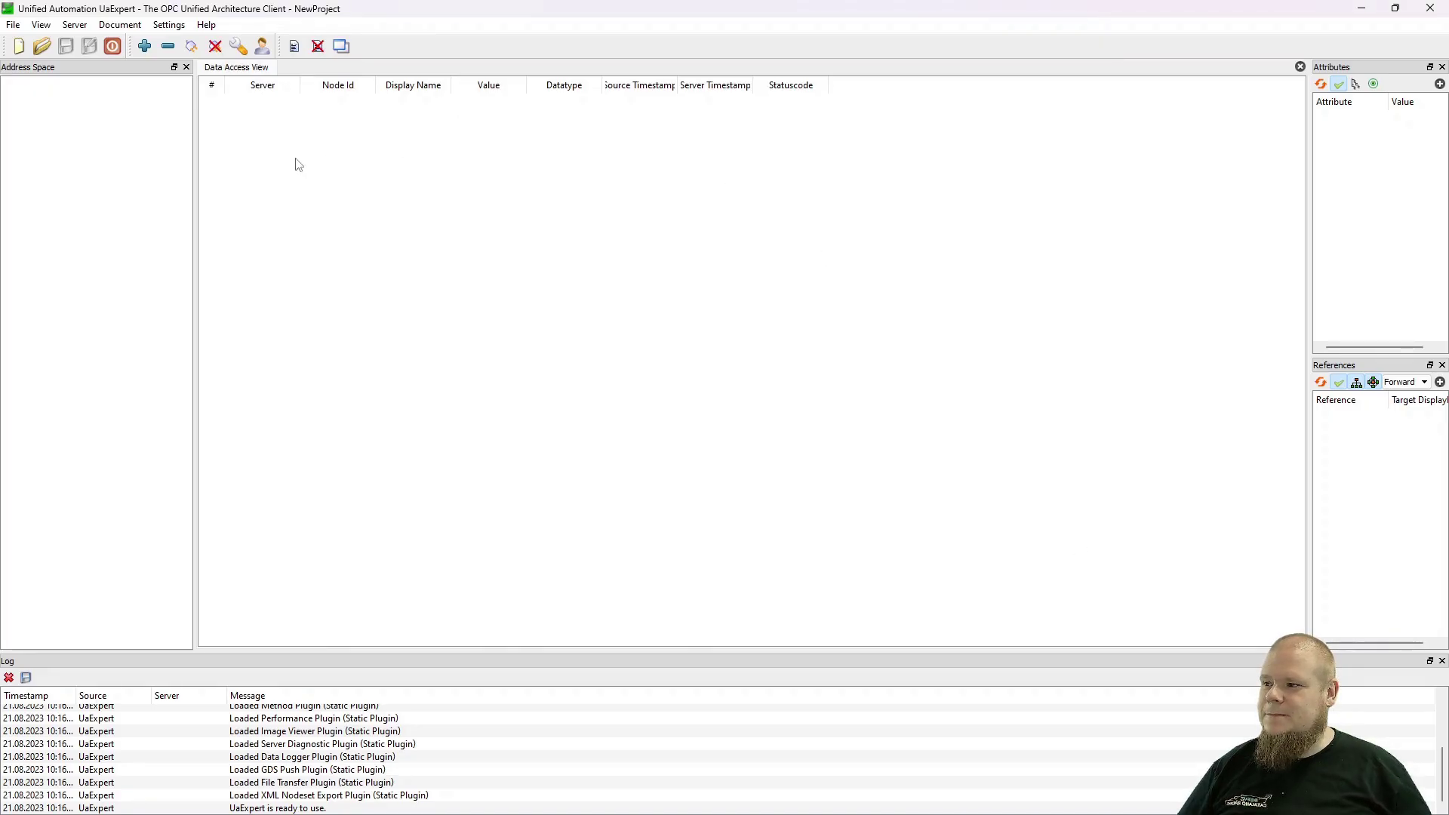
# In UaExpert, start adding a server and add opc.tcp://192.168.80.74 as a custom discovery URL
pyautogui.click(144, 46)
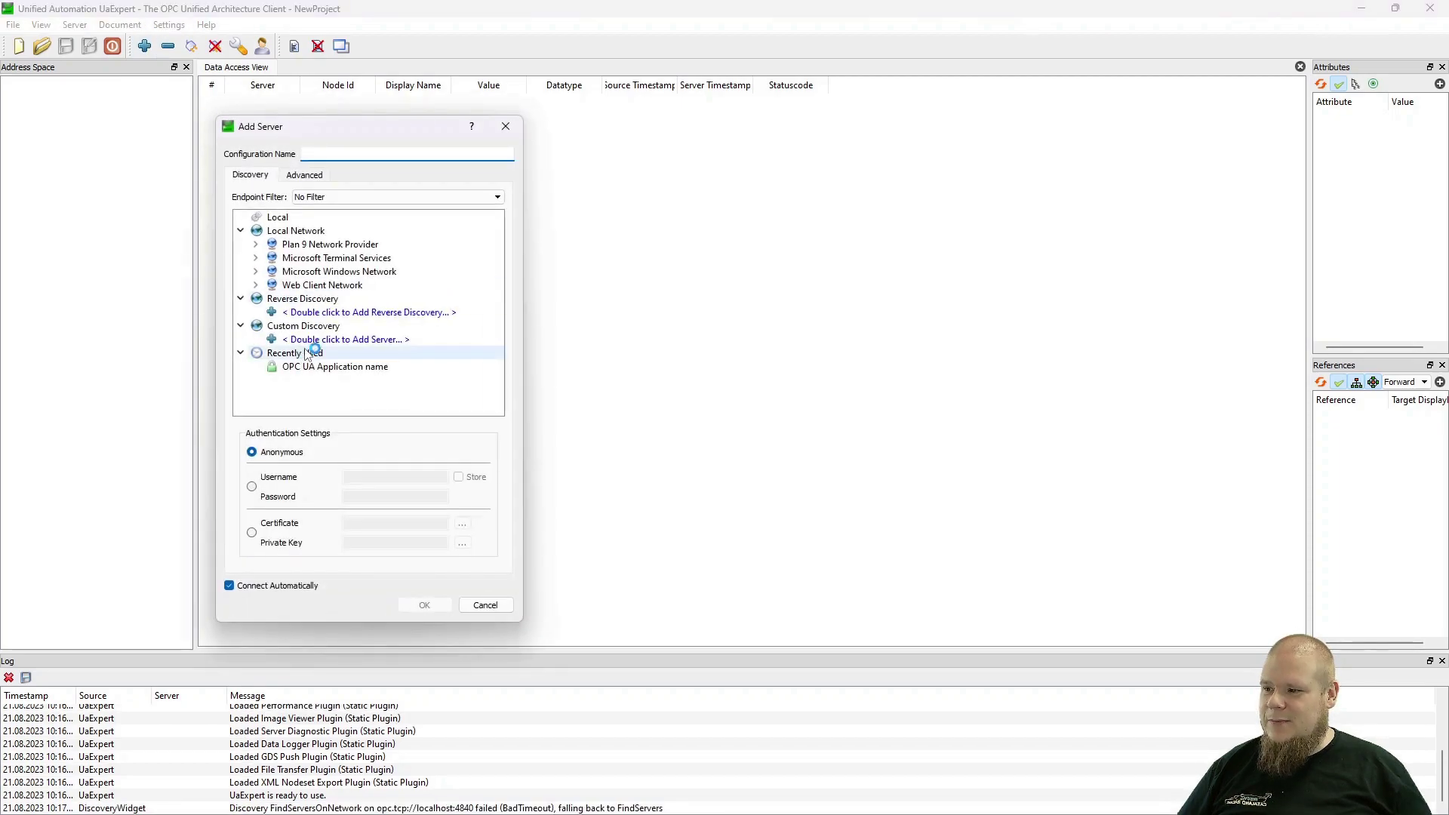
pyautogui.doubleClick(317, 338)
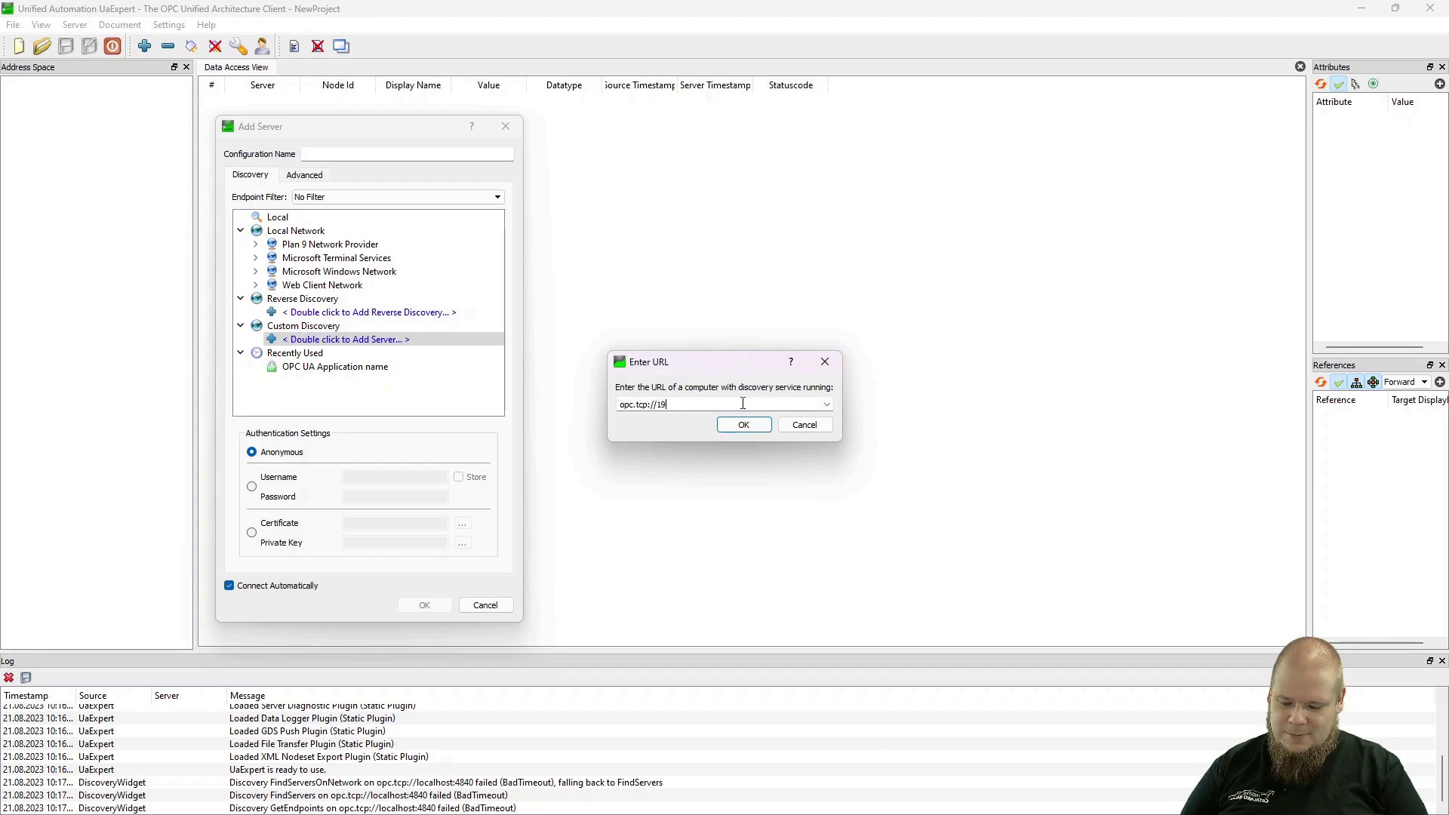
pyautogui.write('192.168.80.74')
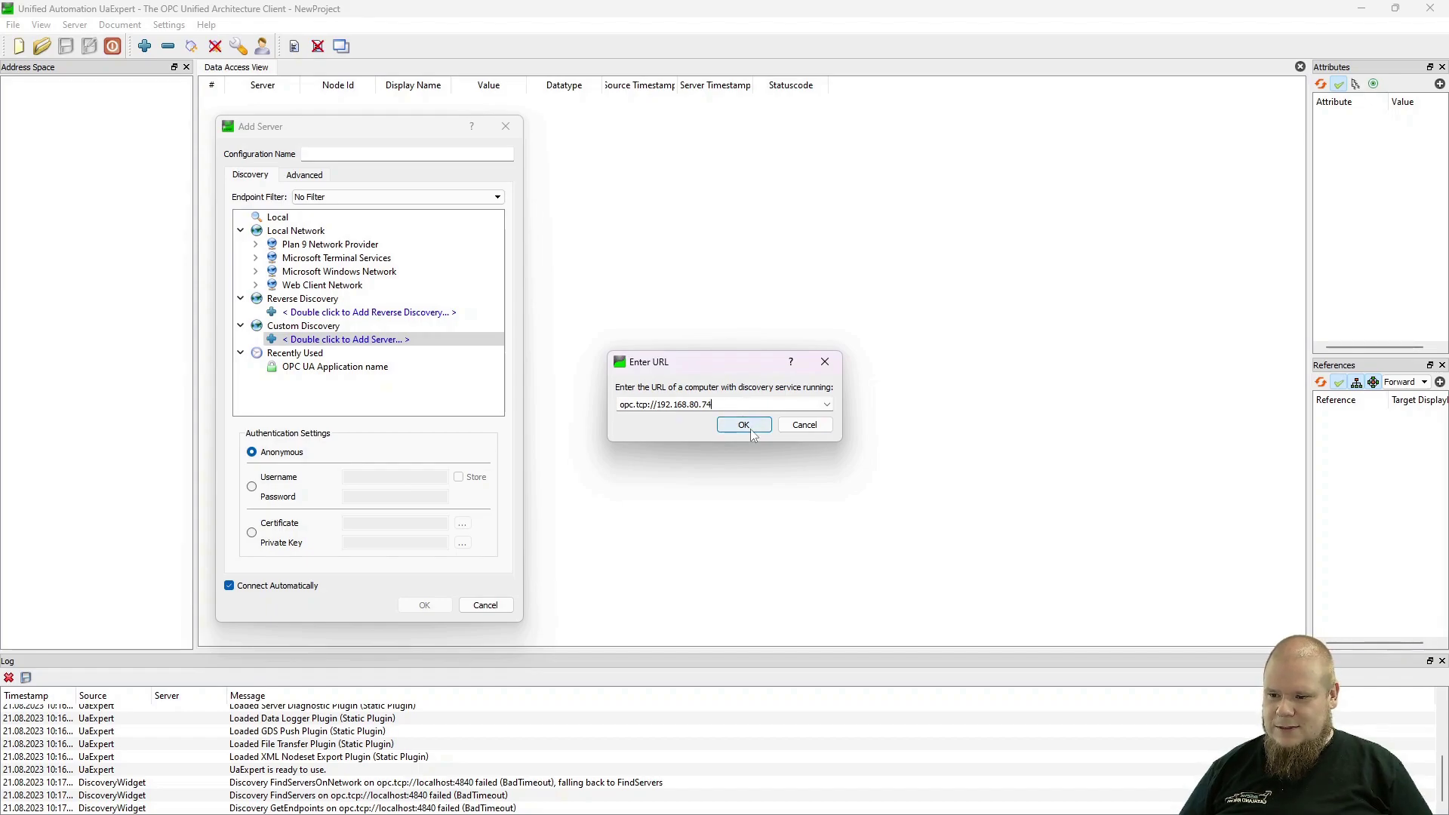
pyautogui.click(743, 424)
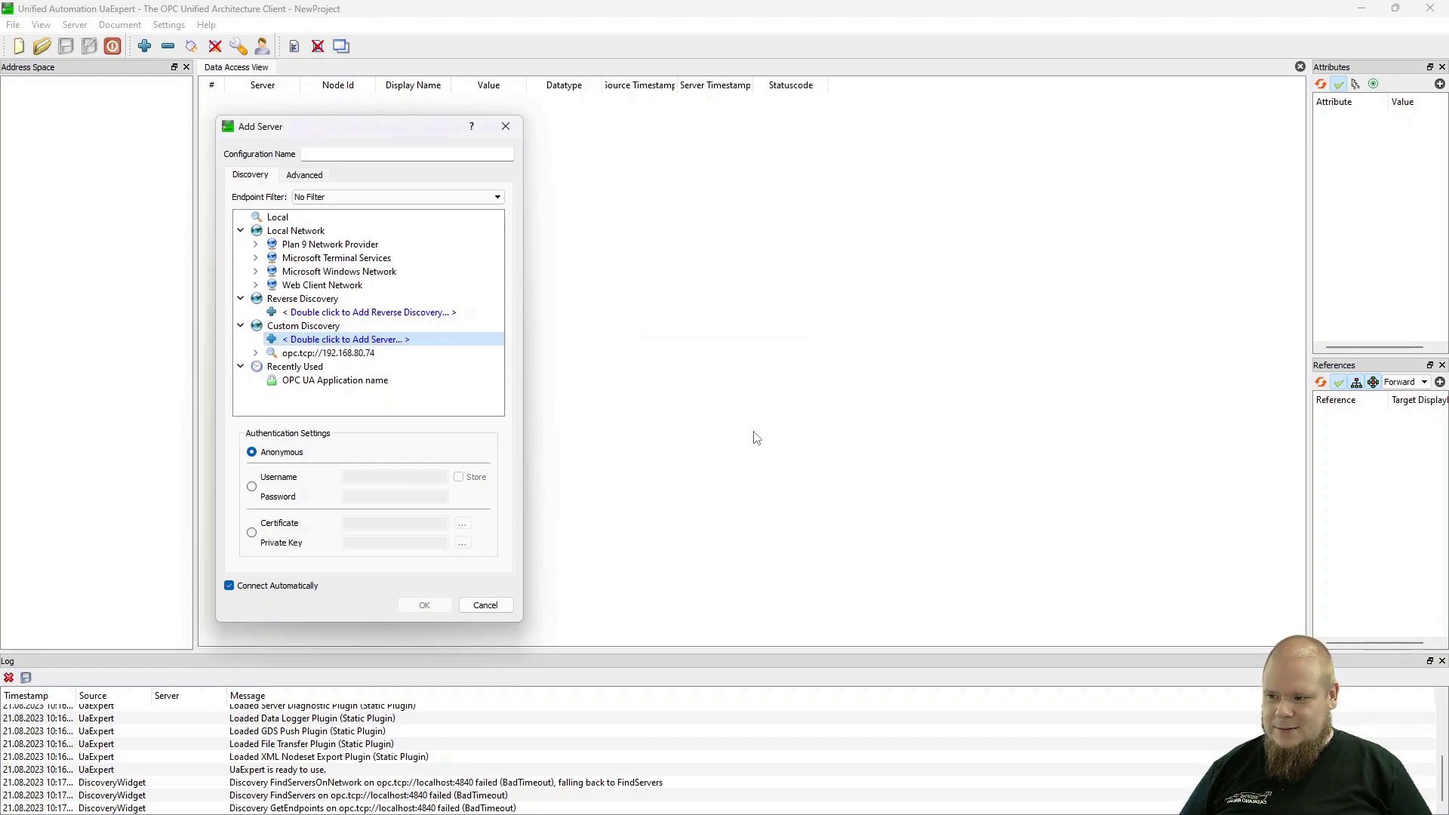
# Add the discovered OPC UA Application name server using its Basic256Sha256 - Sign & Encrypt endpoint with anonymous authentication
pyautogui.click(290, 359)
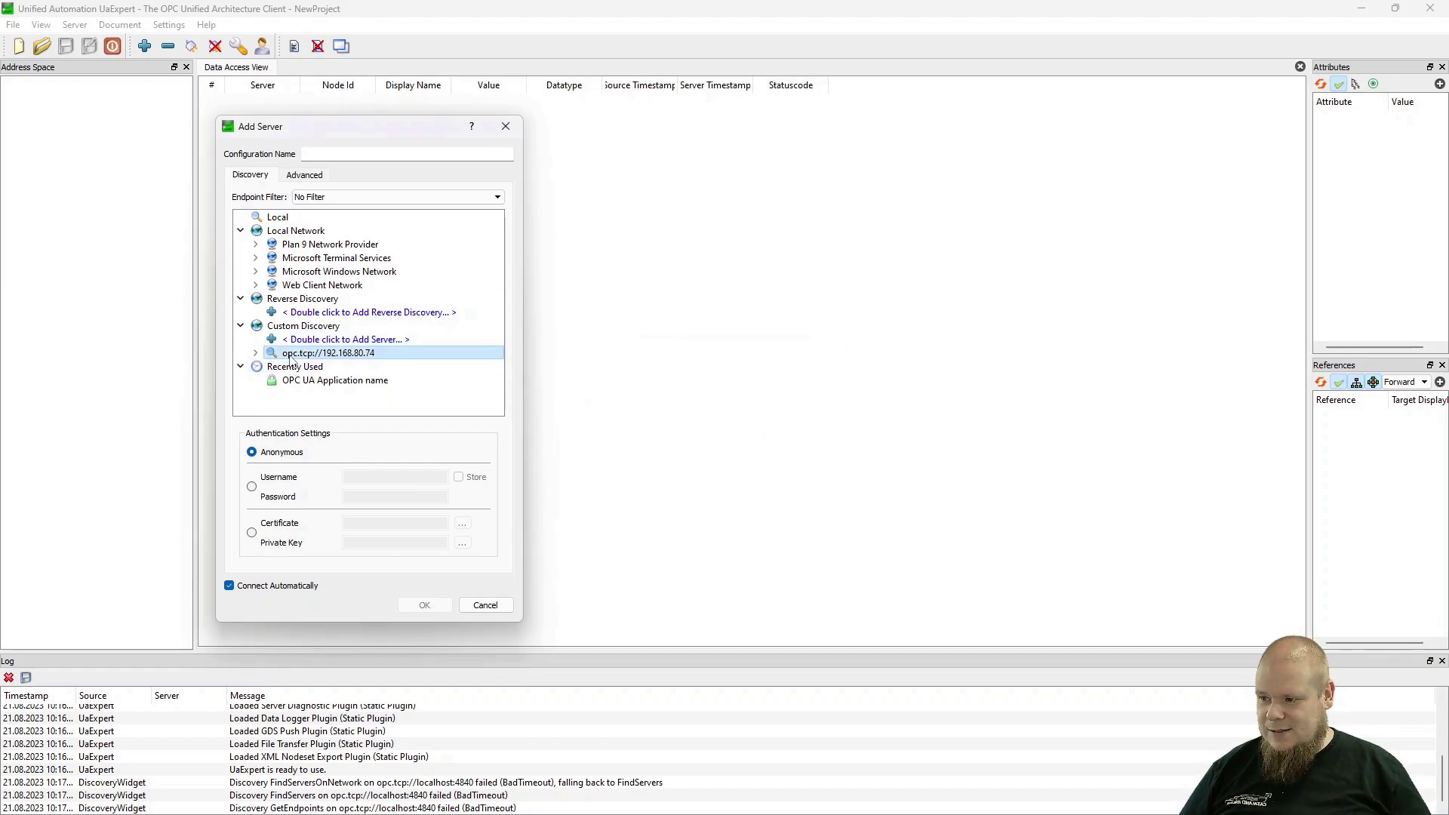
pyautogui.doubleClick(290, 359)
pyautogui.doubleClick(336, 367)
pyautogui.scroll(-1, 336, 387)
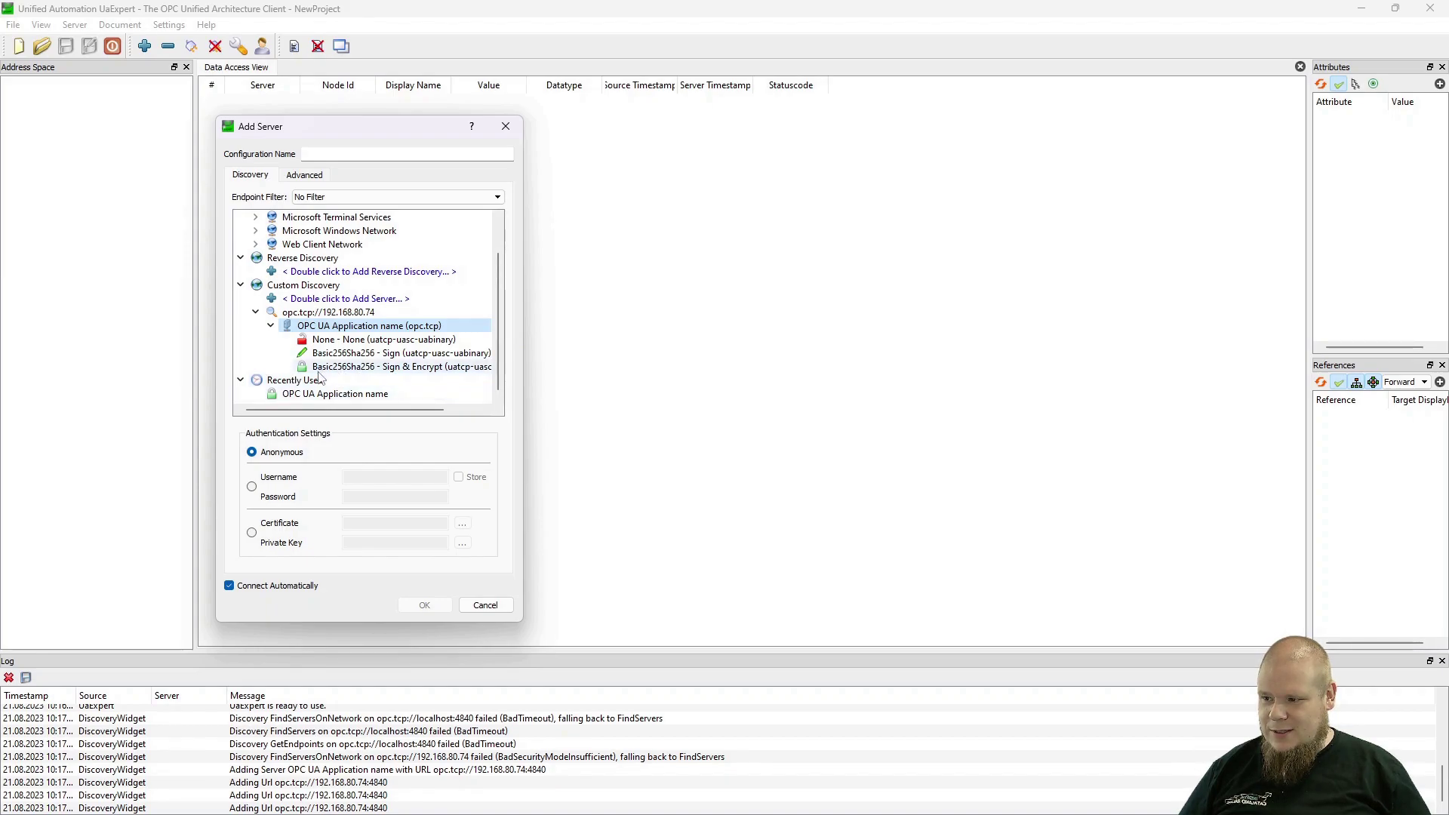
pyautogui.doubleClick(385, 374)
pyautogui.click(808, 430)
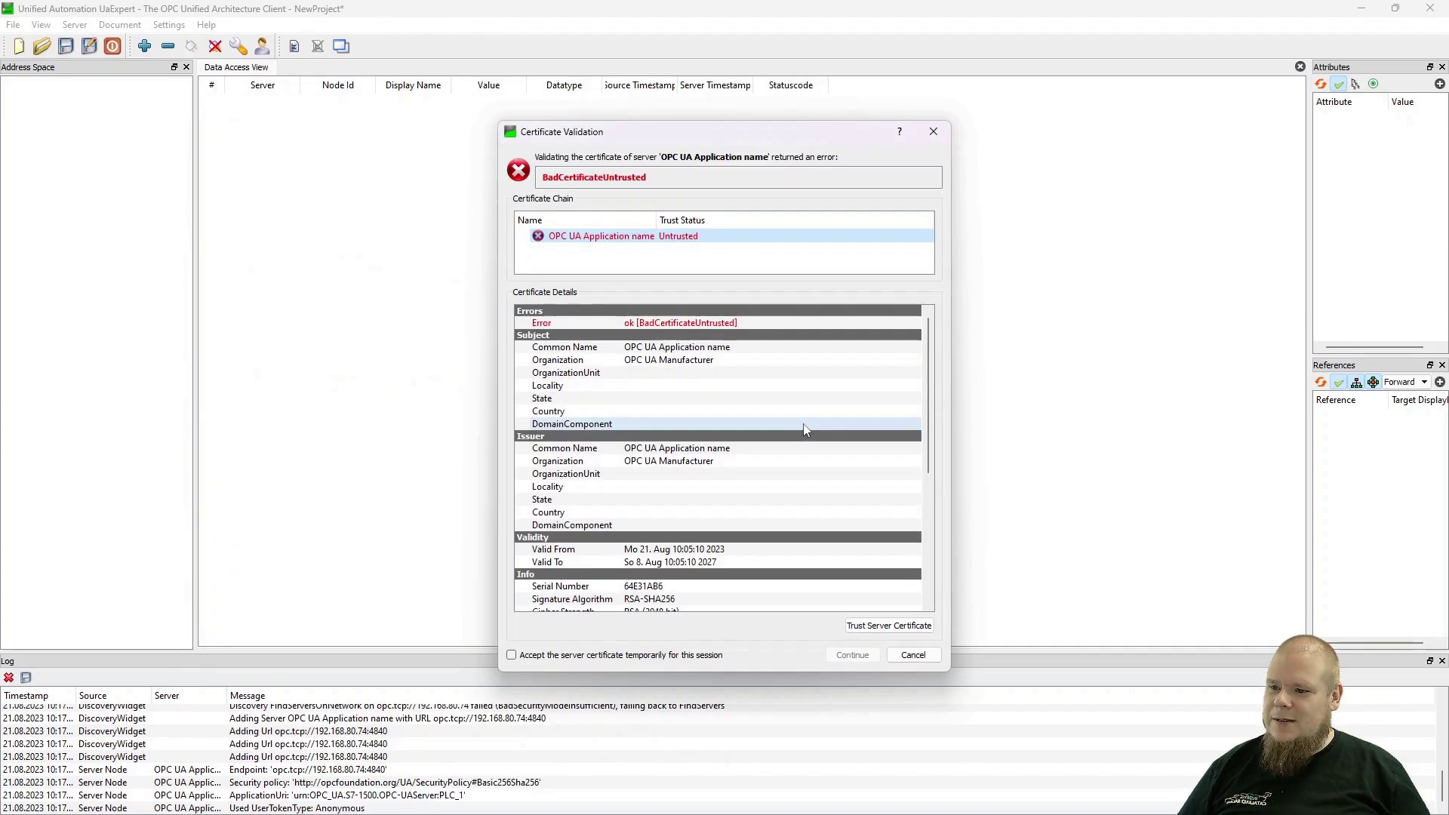
# Examine the server certificate's details, trust the certificate and continue connecting to the server
pyautogui.moveTo(706, 135); pyautogui.dragTo(694, 100)
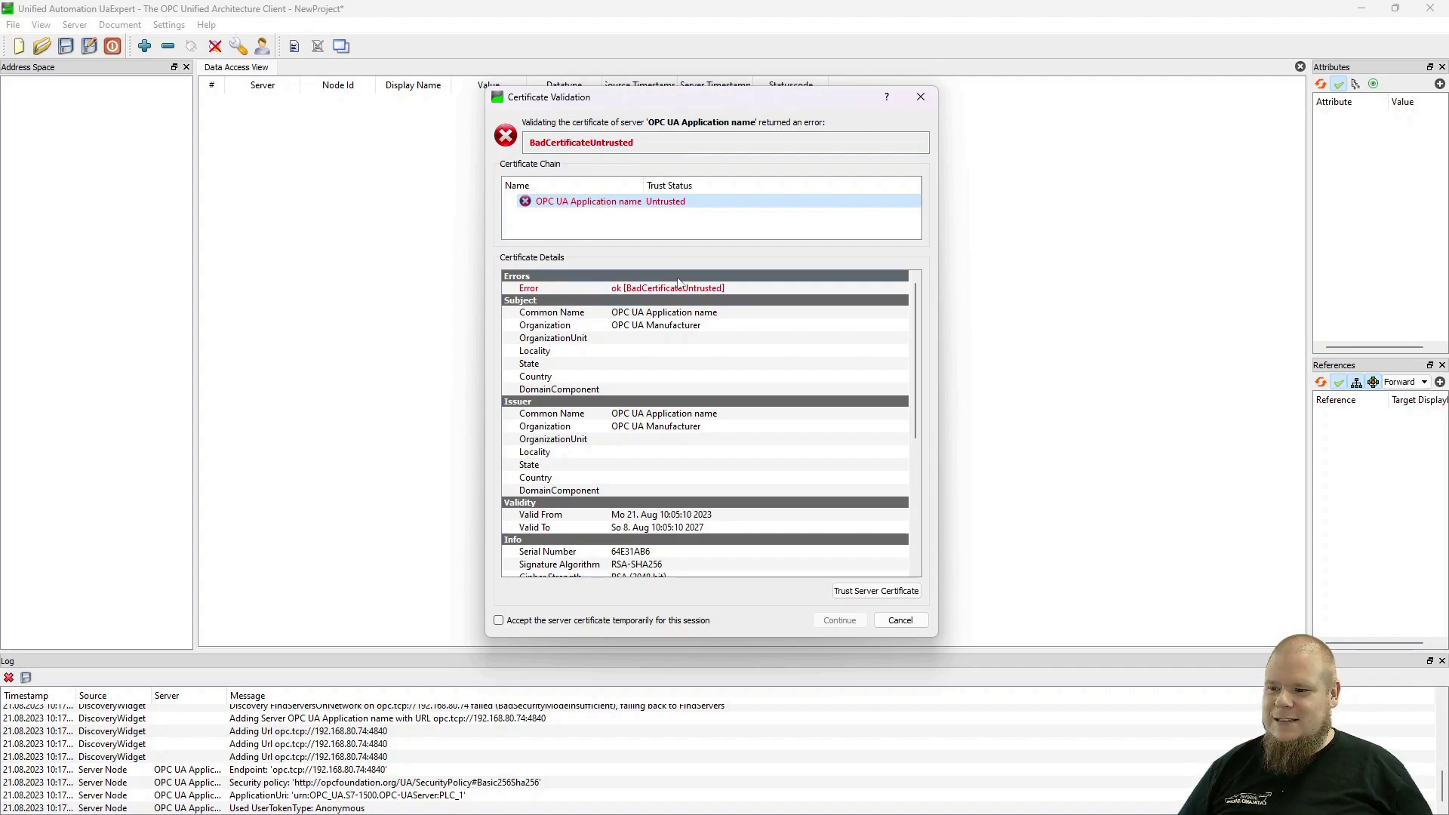
pyautogui.scroll(-1, 701, 282)
pyautogui.scroll(-1, 700, 286)
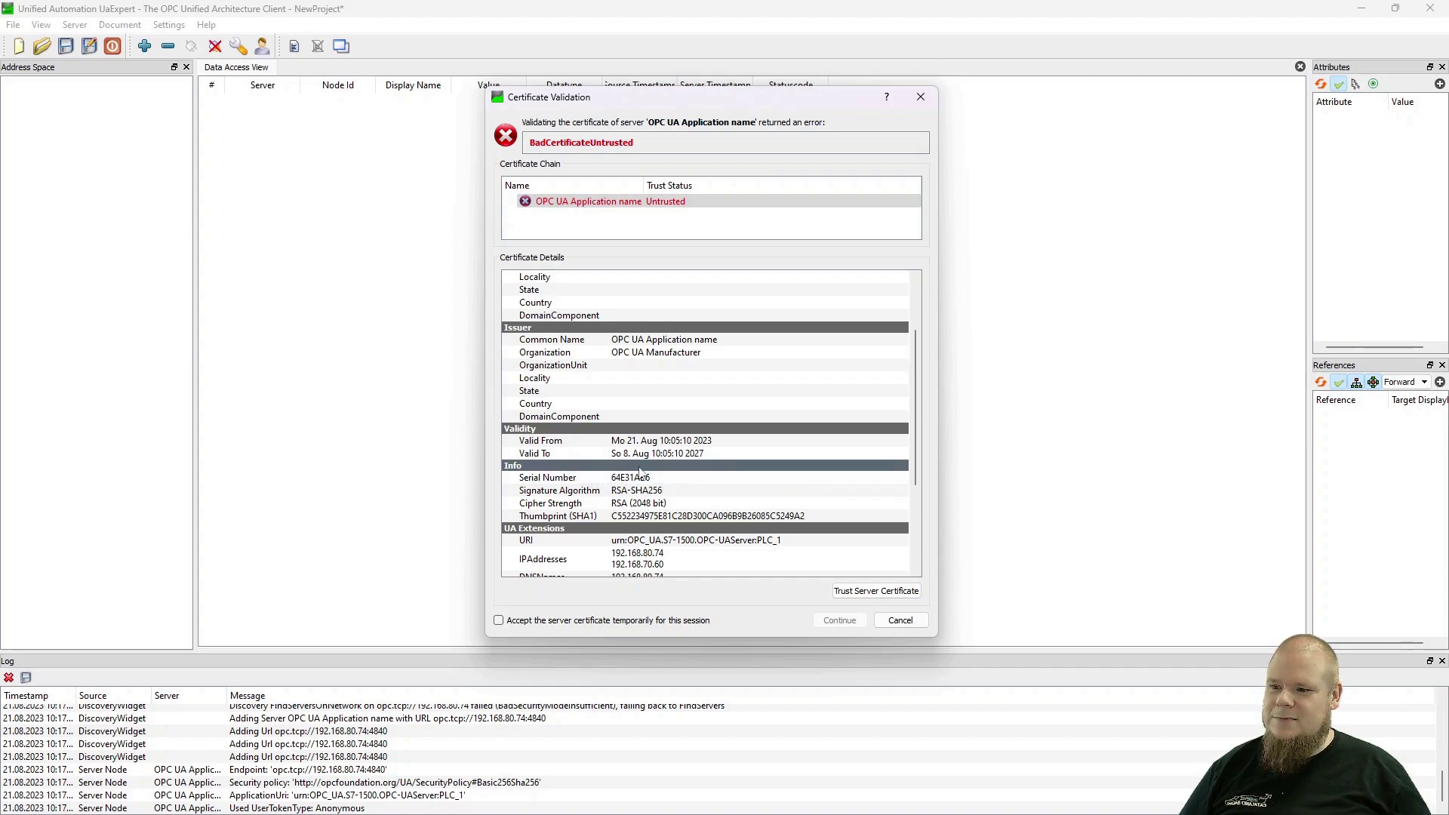
pyautogui.scroll(-2, 617, 491)
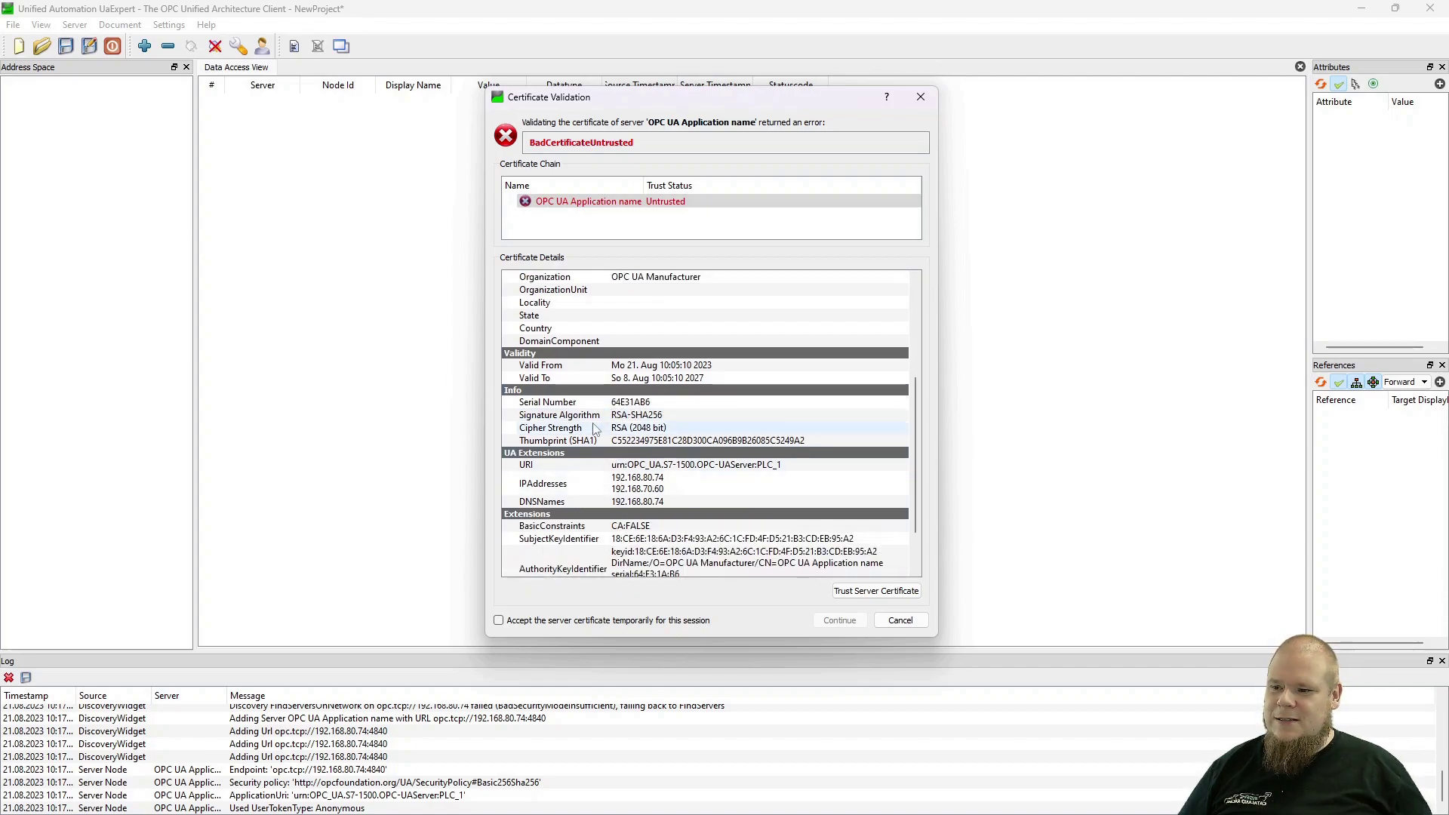
pyautogui.scroll(-2, 710, 495)
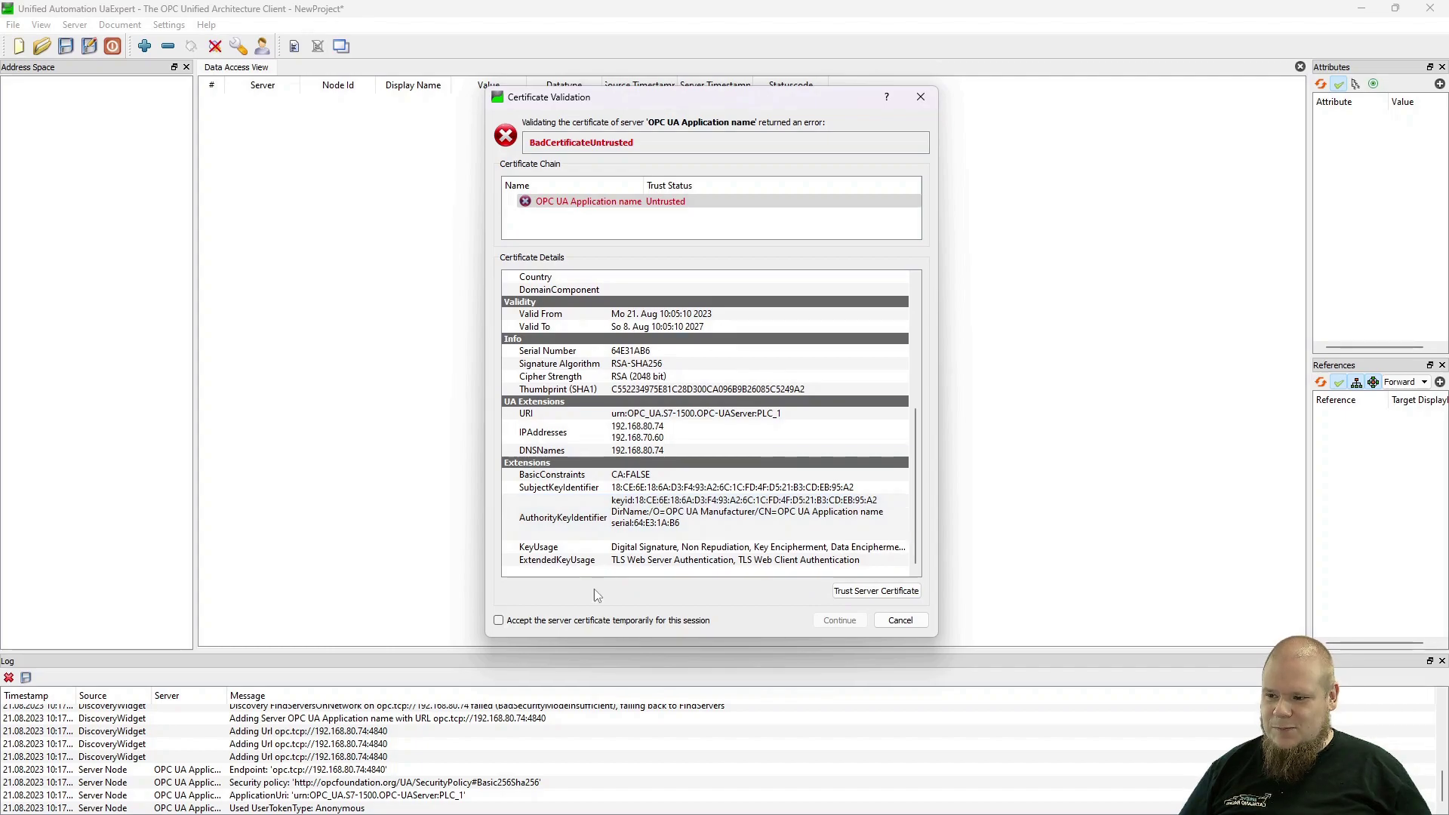
pyautogui.click(875, 591)
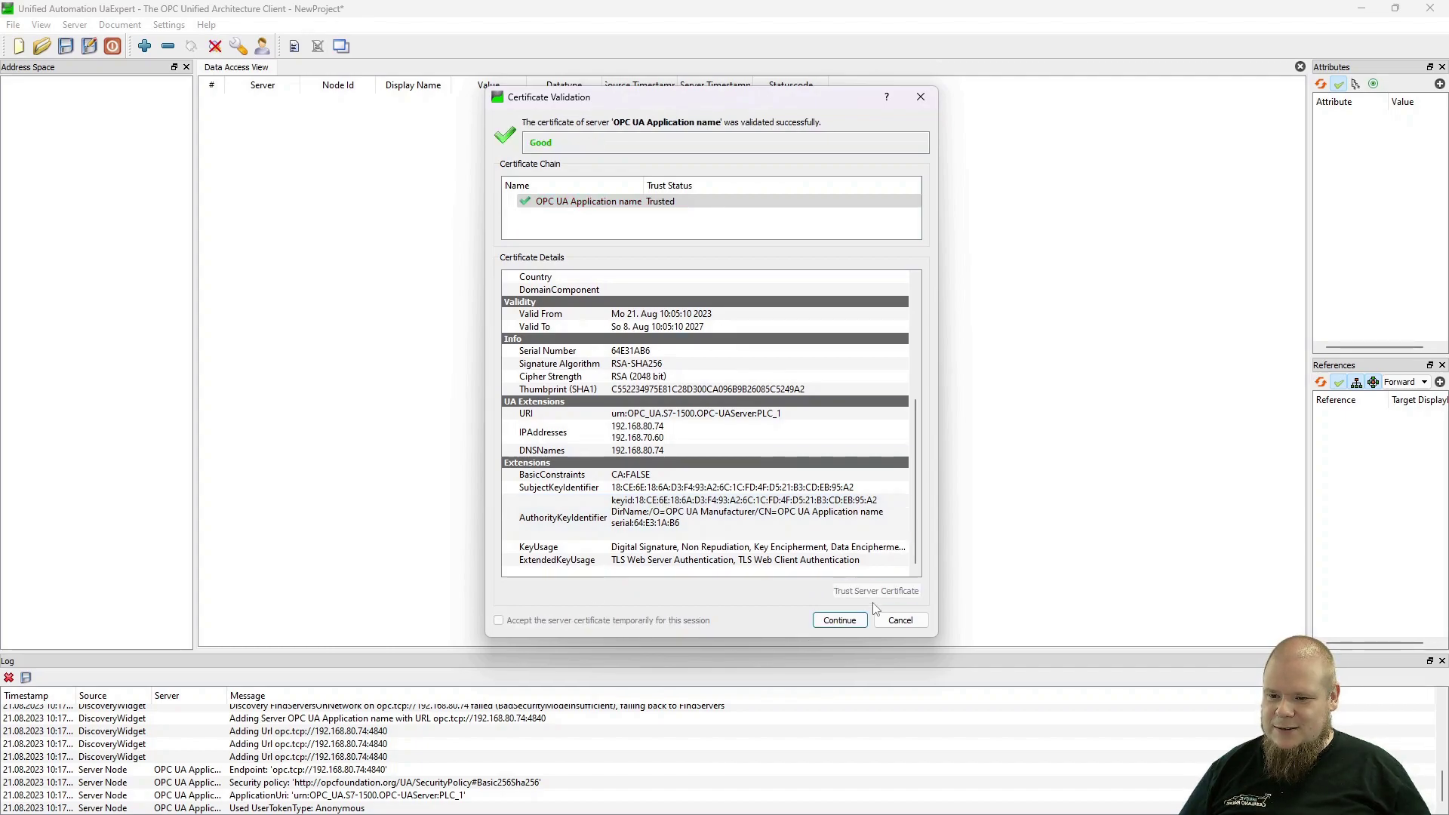
pyautogui.click(843, 623)
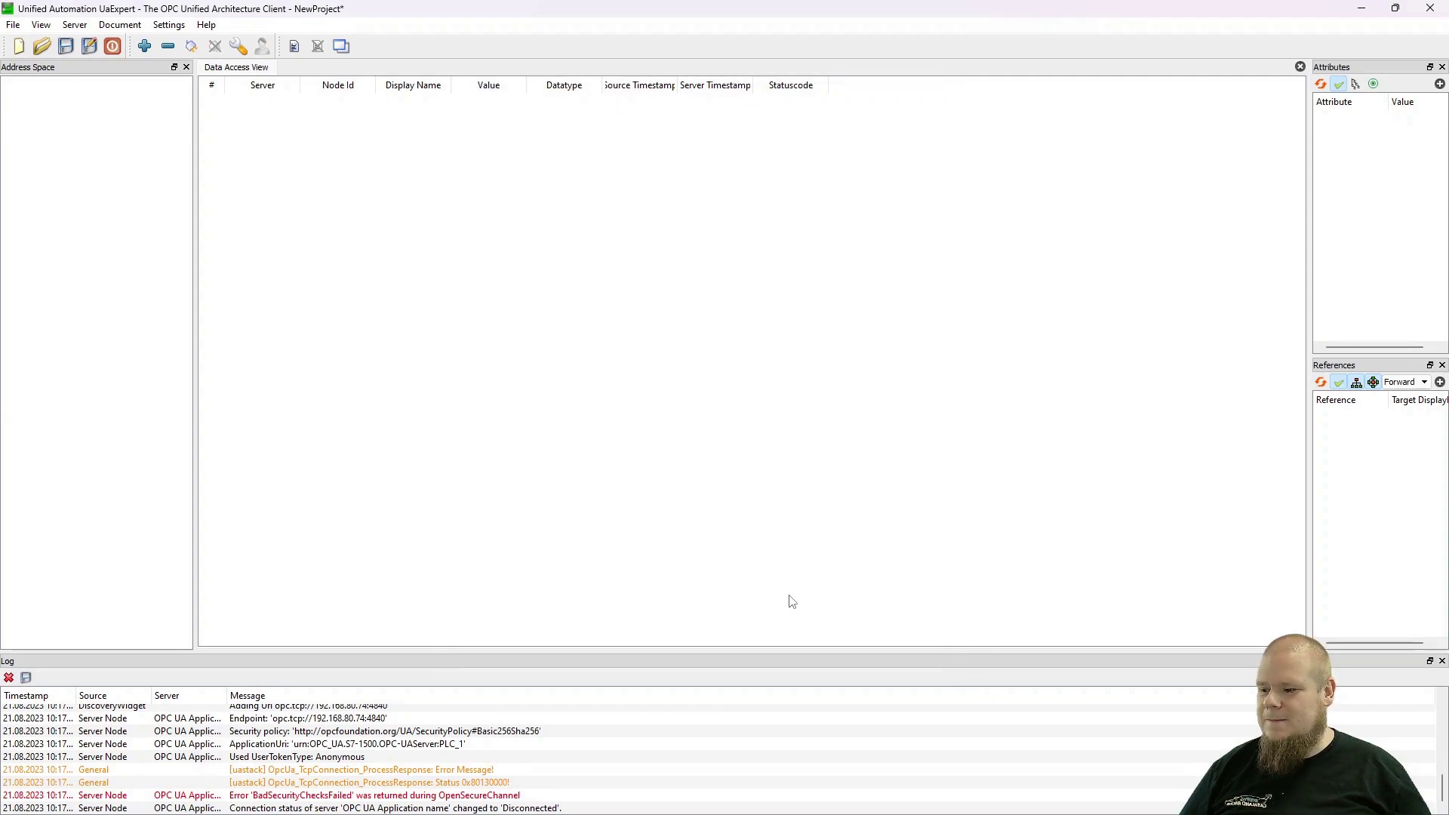
# Try to connect to the OPC UA Application name server
pyautogui.click(75, 25)
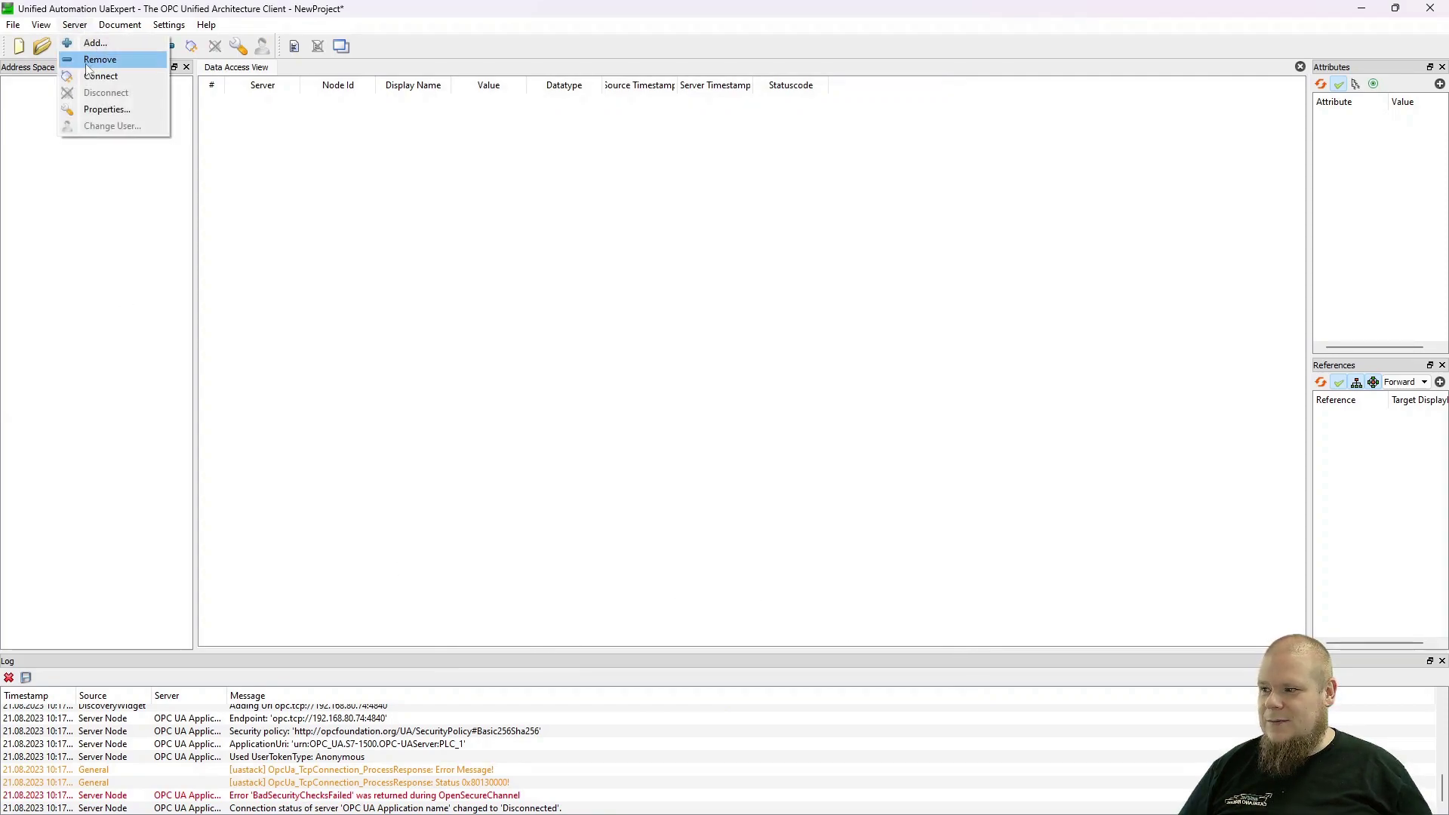
pyautogui.click(92, 85)
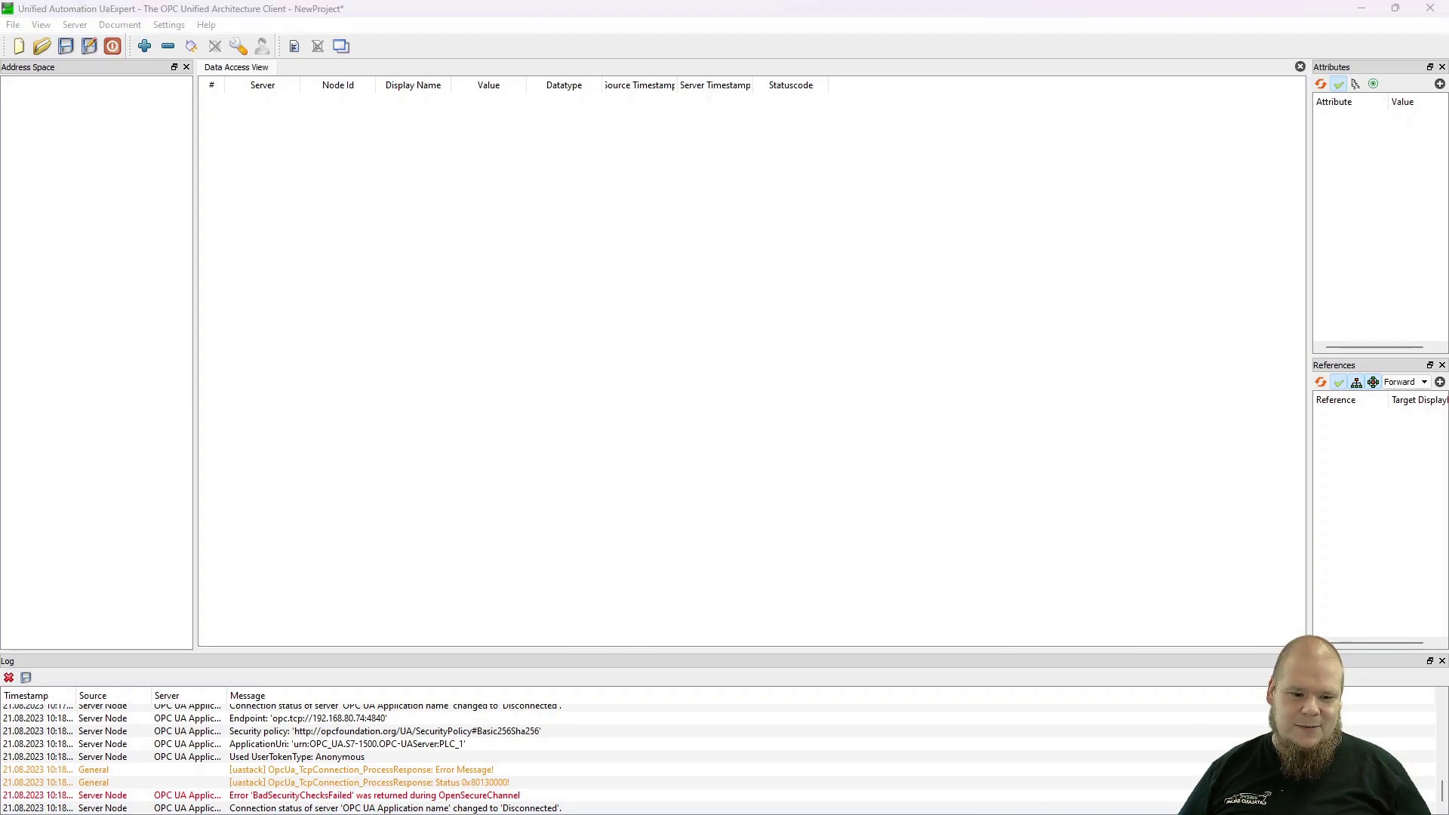
# In the gateway's OPC UA security settings, trust the rejected UaExpert@Test certificate, then apply it by saving to the device and restarting the OPC UA server
pyautogui.hotkey('alt', 'Tab')
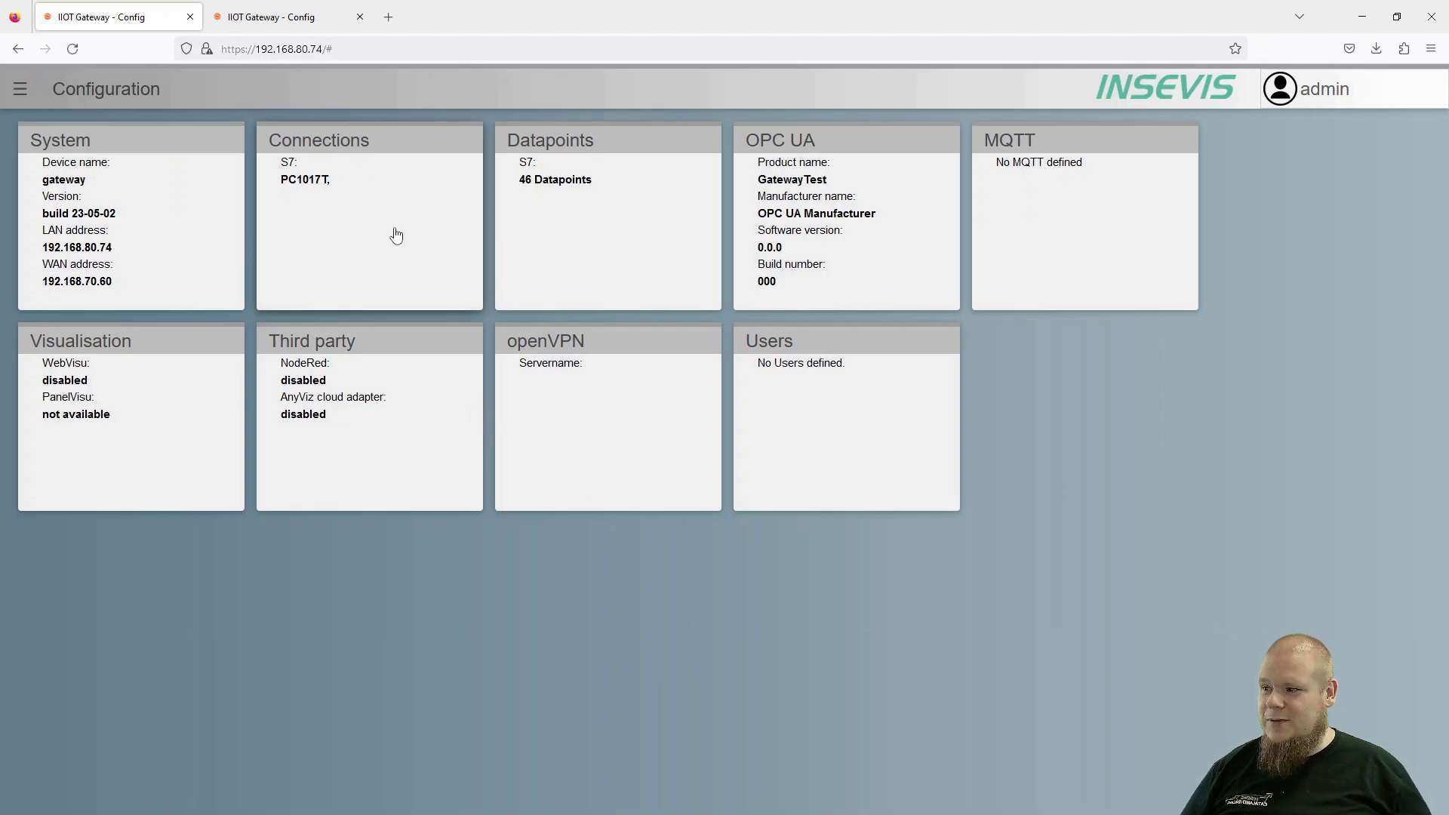
pyautogui.click(812, 204)
pyautogui.click(342, 202)
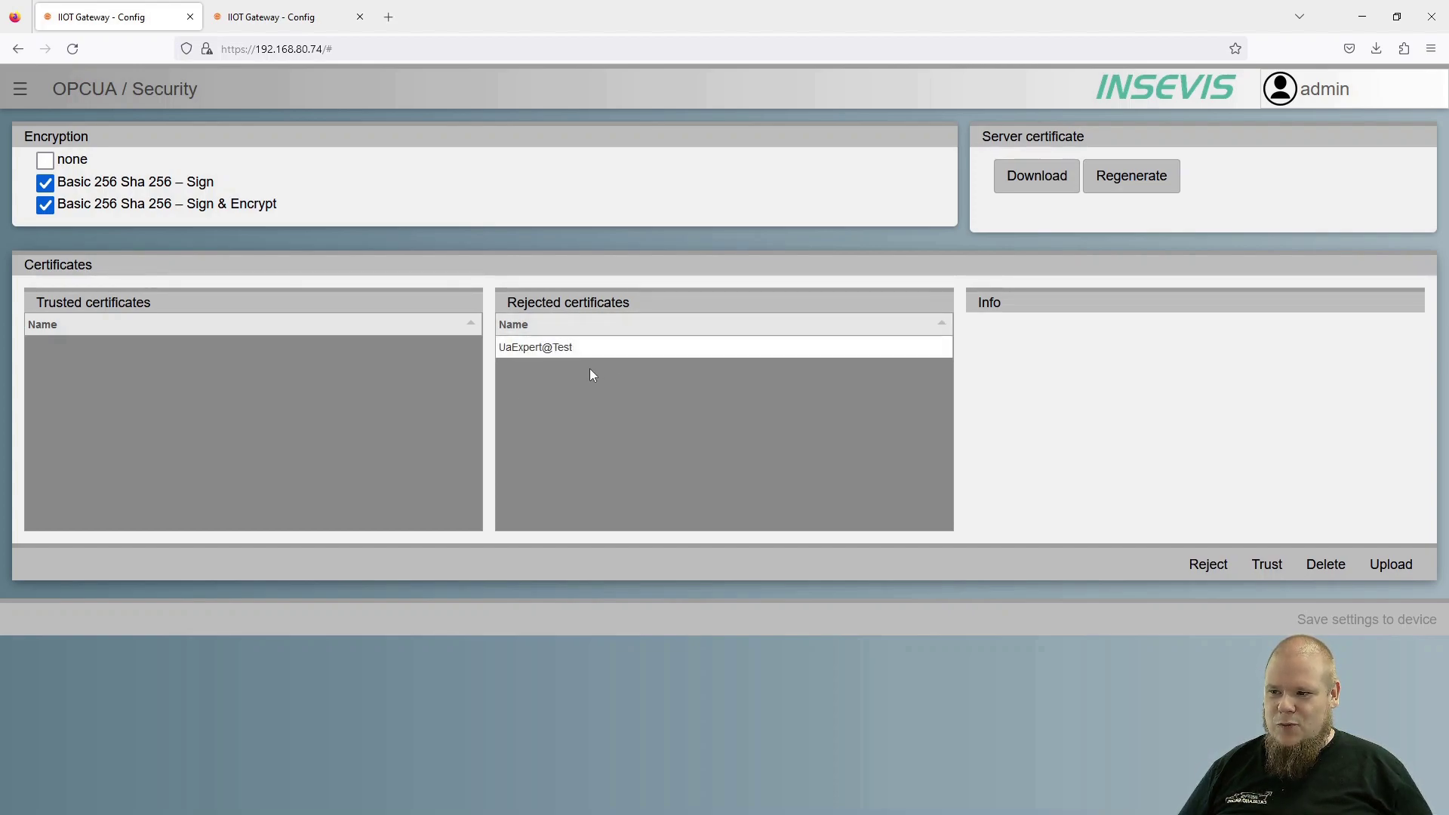
pyautogui.click(586, 349)
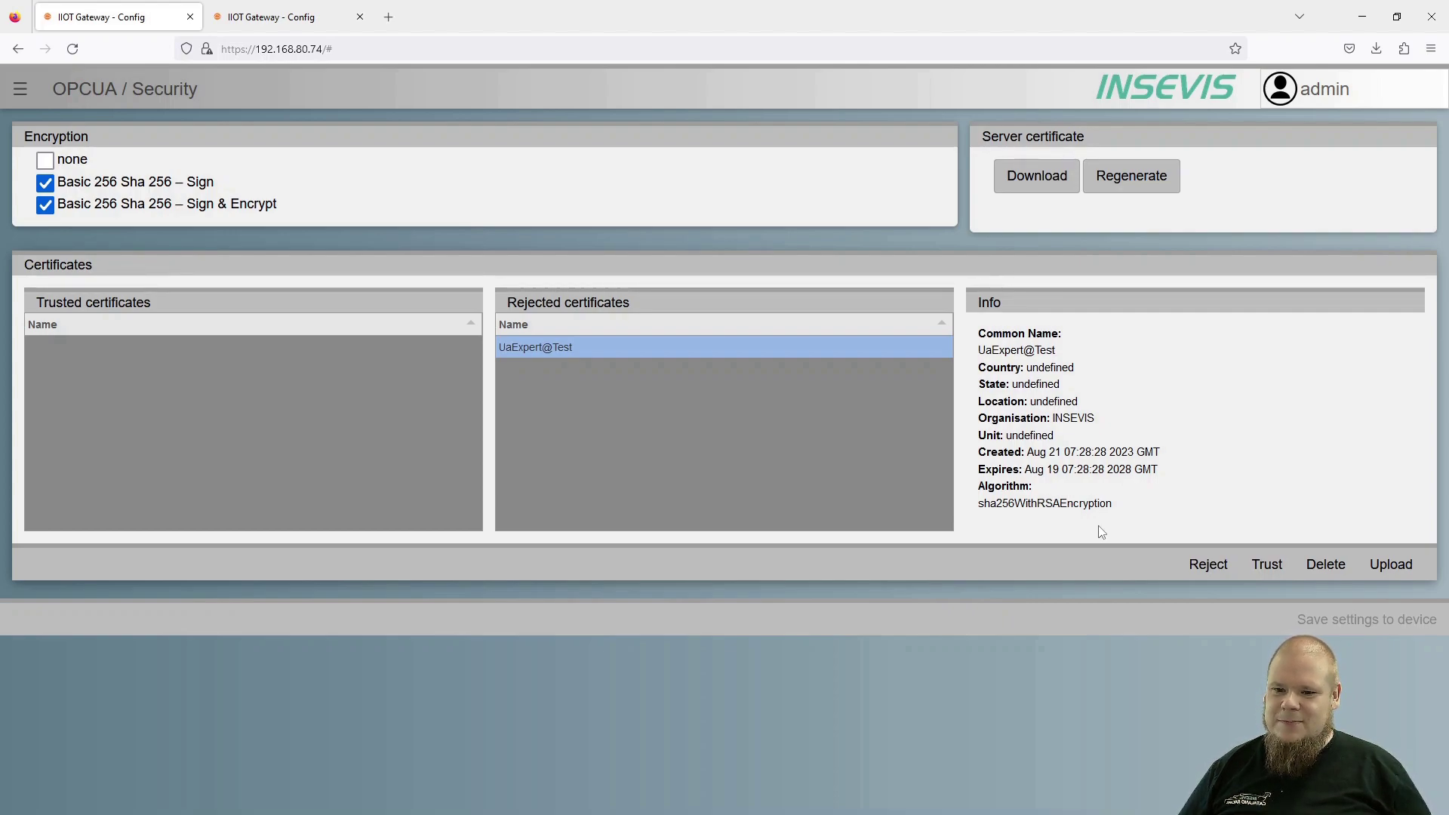
pyautogui.click(1268, 566)
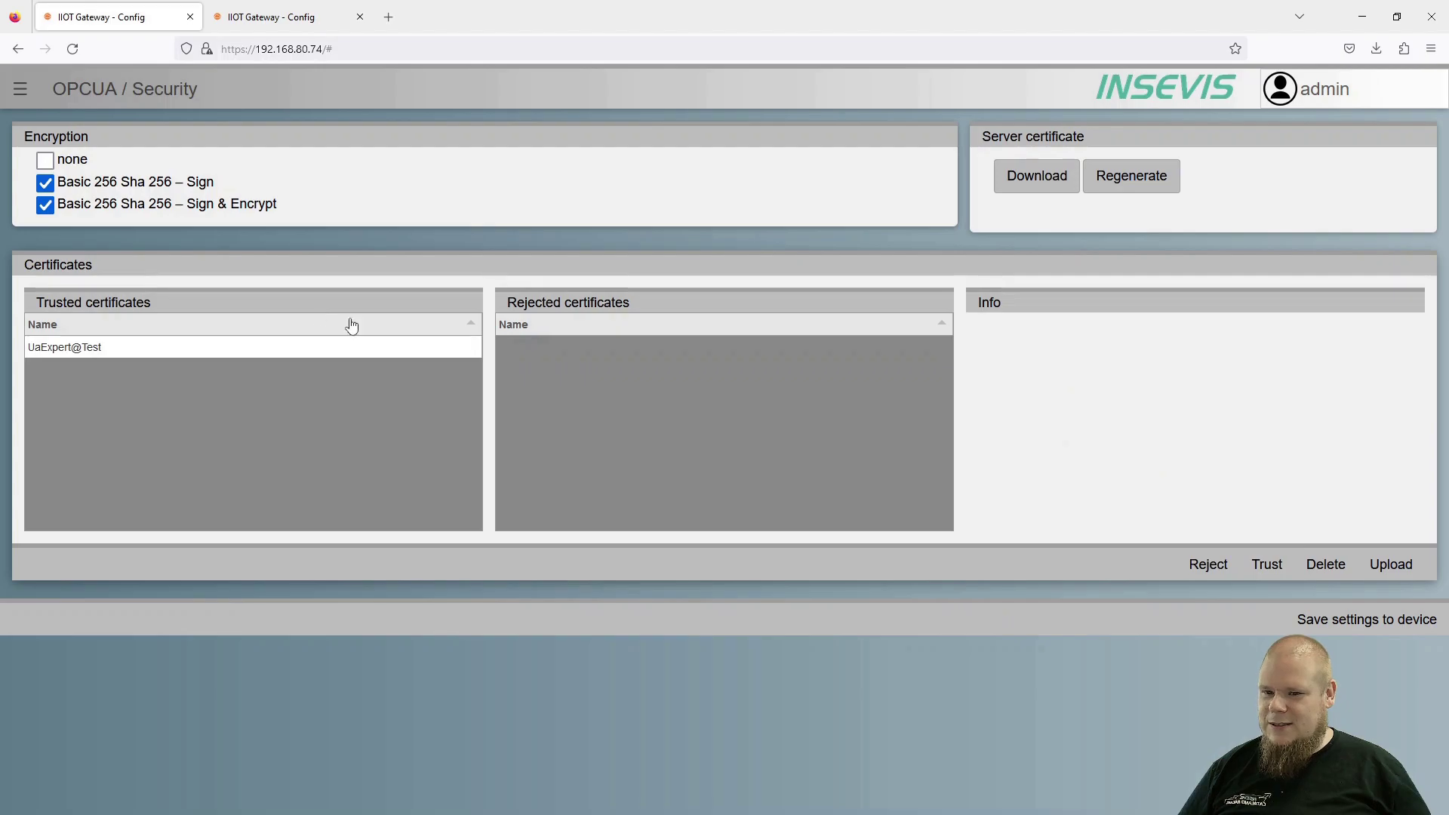
pyautogui.click(1340, 619)
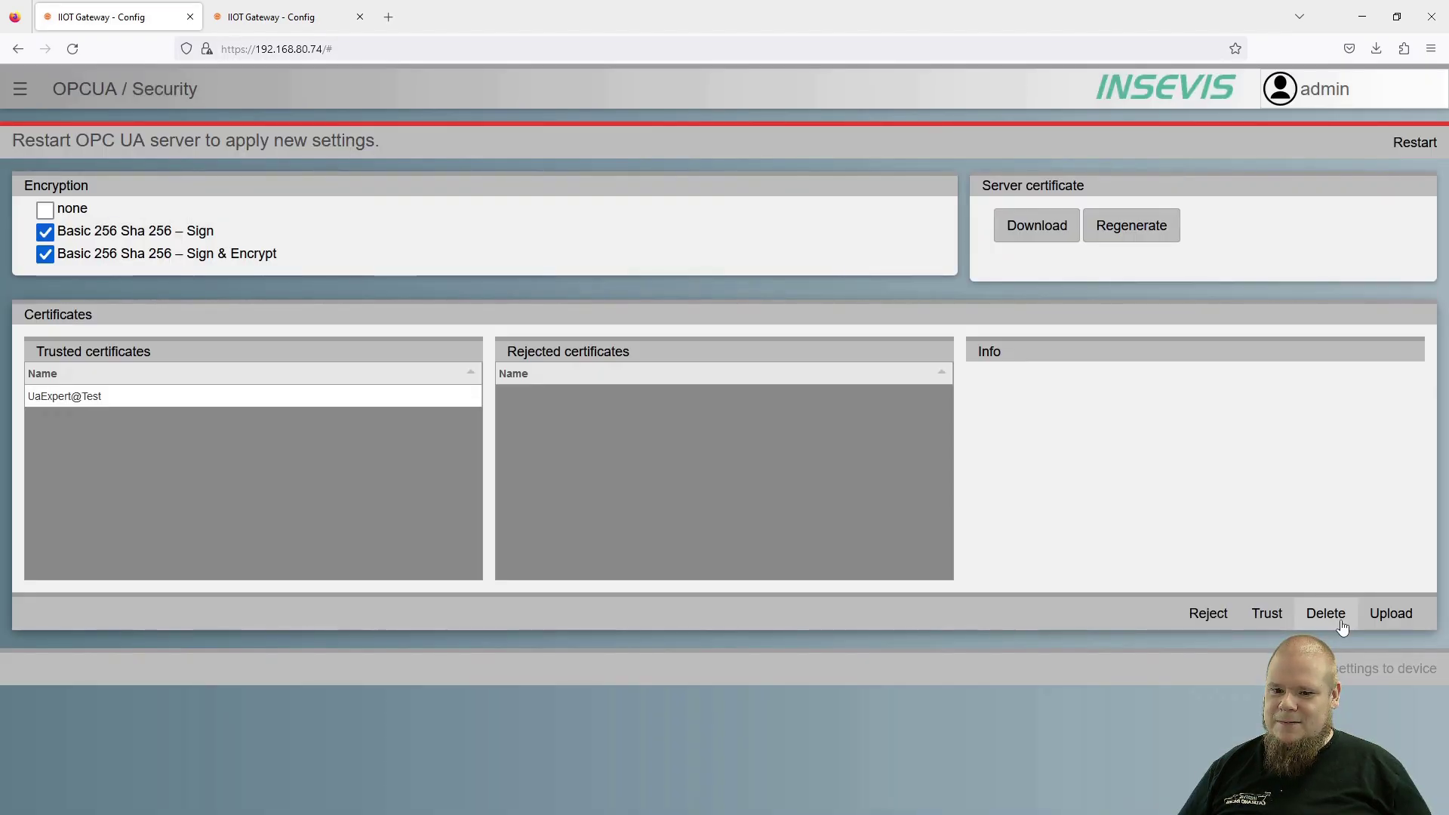
pyautogui.click(1420, 144)
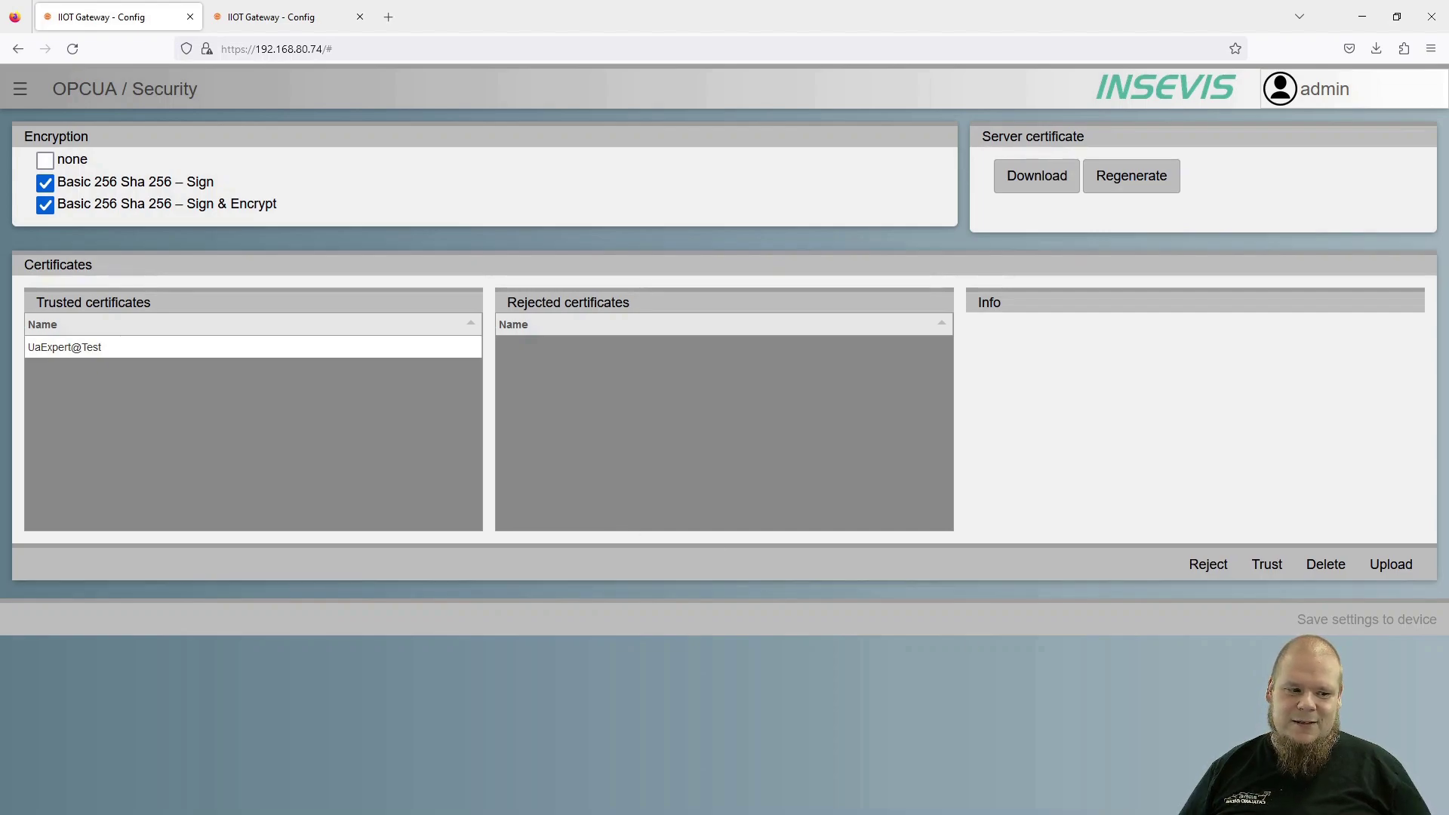
# Switch back to UaExpert and connect to the OPC UA Application name server
pyautogui.hotkey('alt', 'Tab')
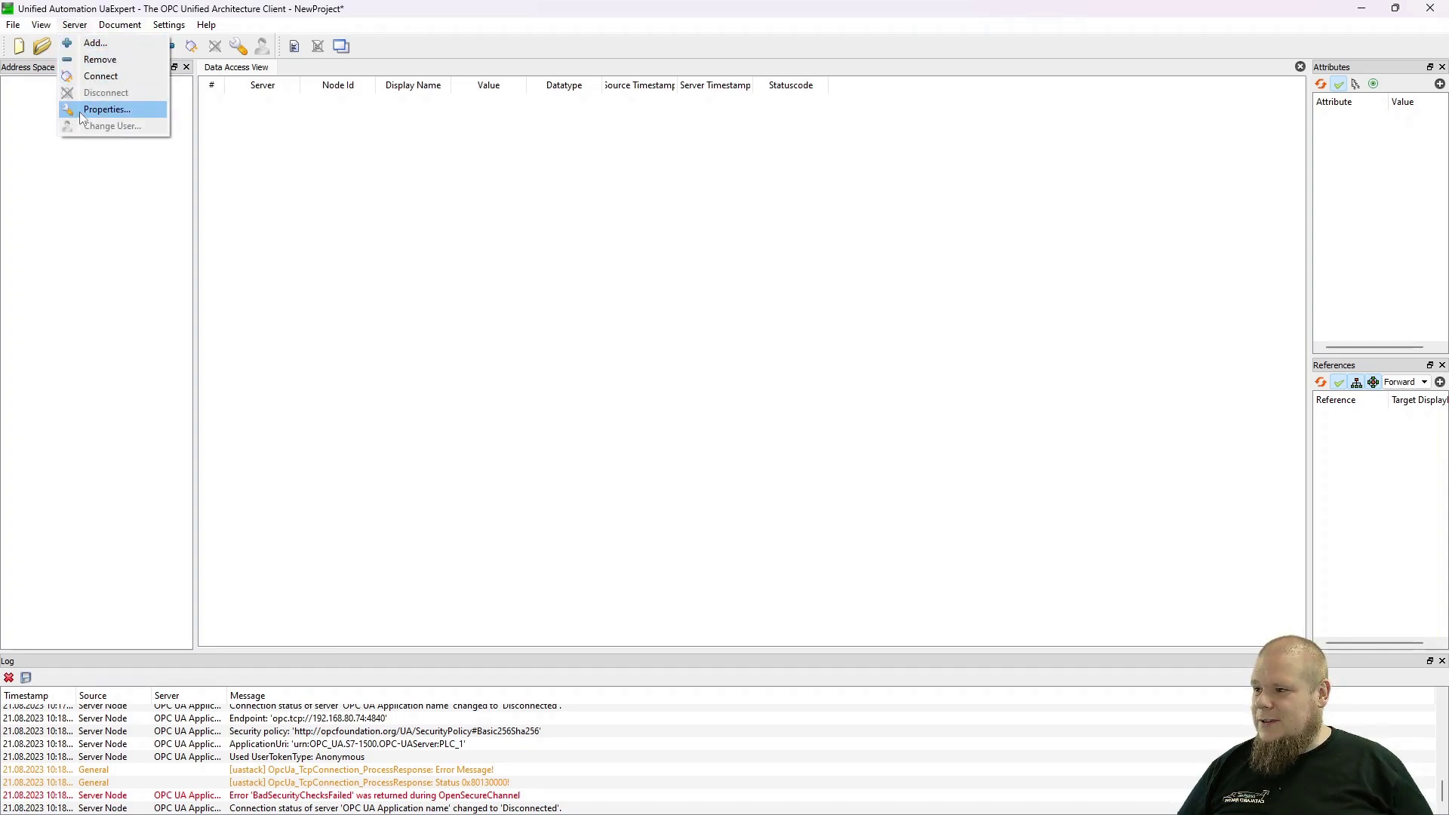
pyautogui.click(104, 78)
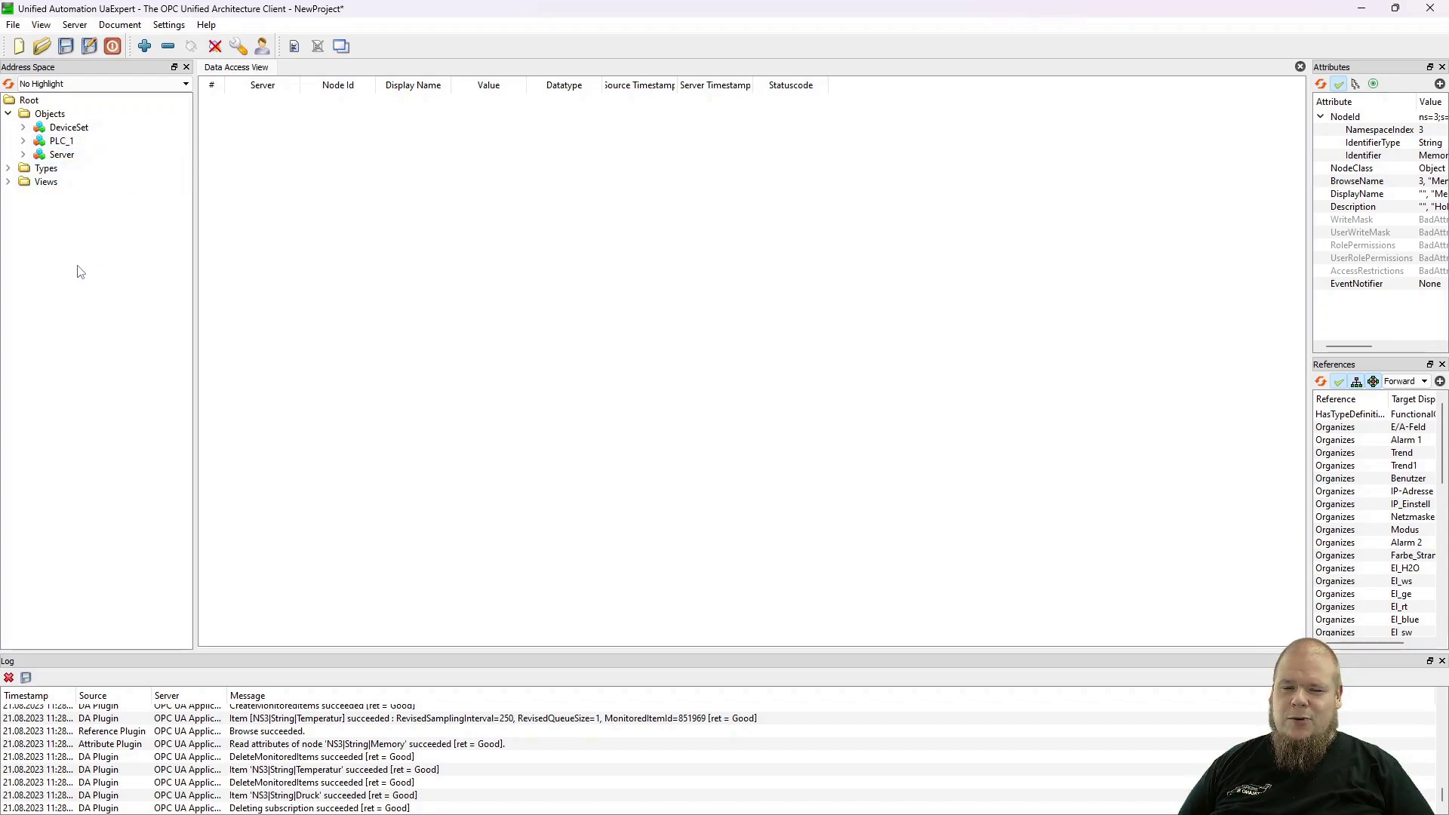
# Add the Druck and Temperatur variables from PLC_1's Memory folder to the Data Access View
pyautogui.doubleClick(42, 146)
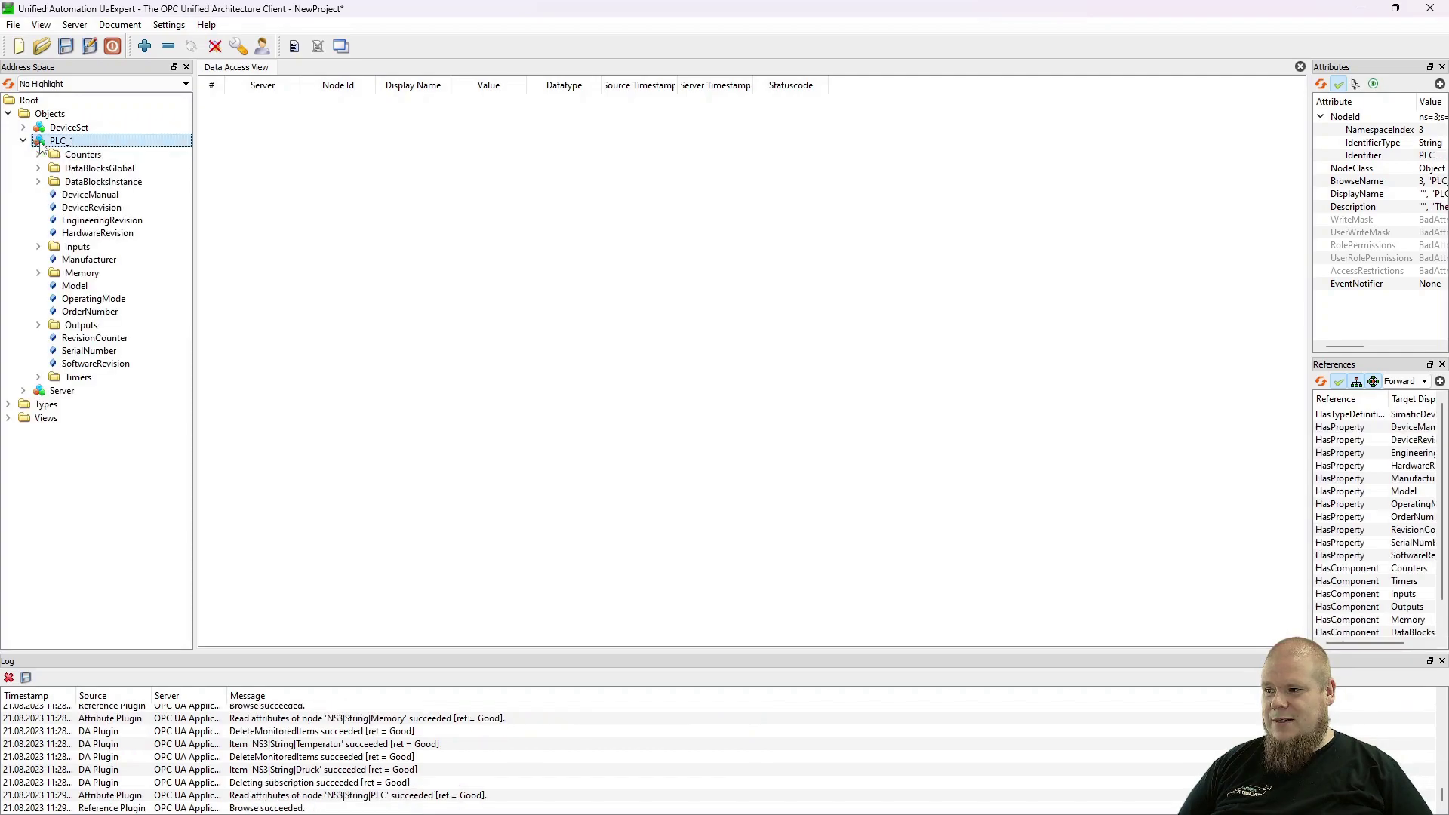
pyautogui.click(37, 274)
pyautogui.scroll(-6, 29, 453)
pyautogui.scroll(3, 30, 462)
pyautogui.scroll(3, 29, 463)
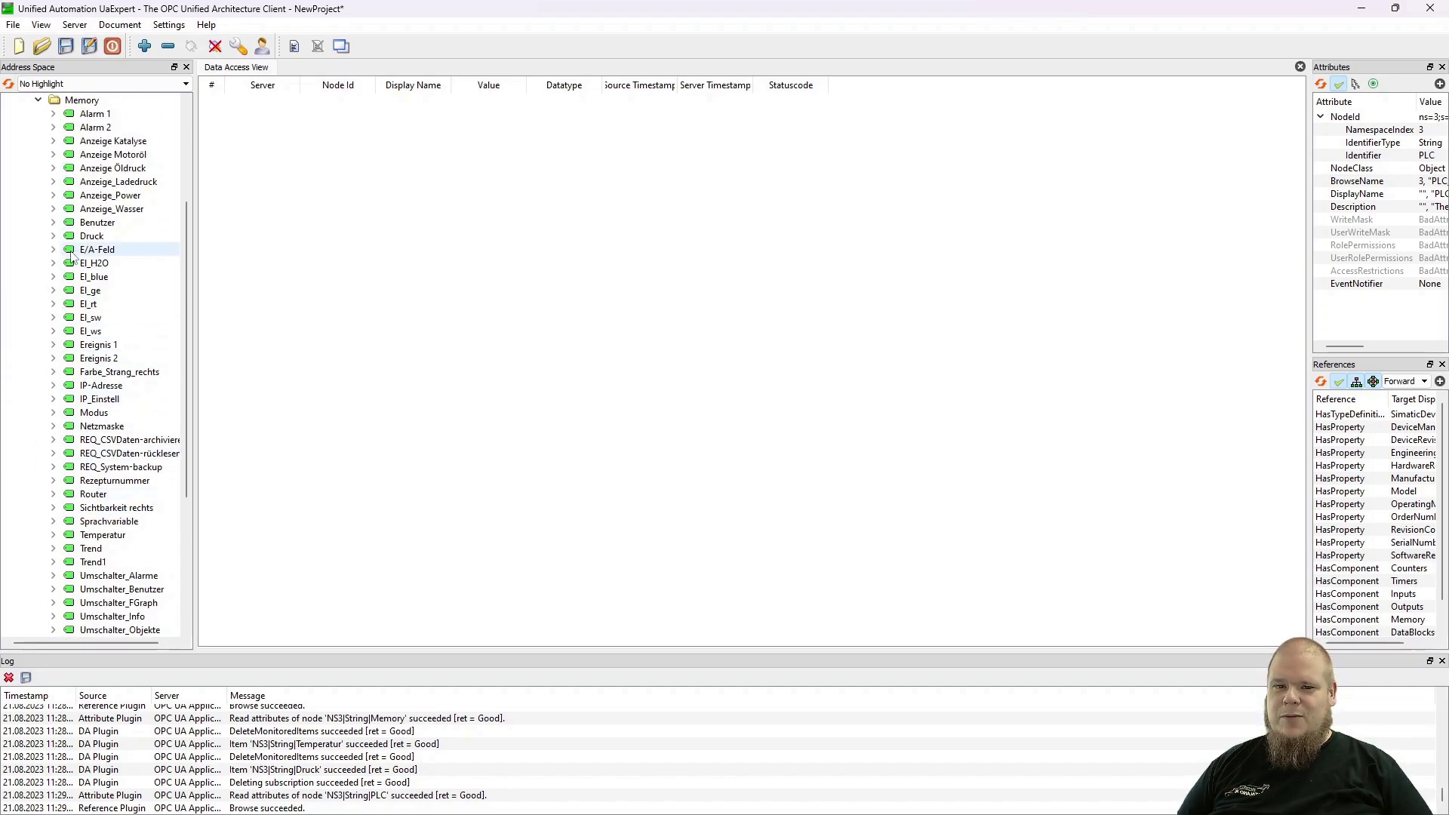
pyautogui.moveTo(84, 239); pyautogui.dragTo(309, 163)
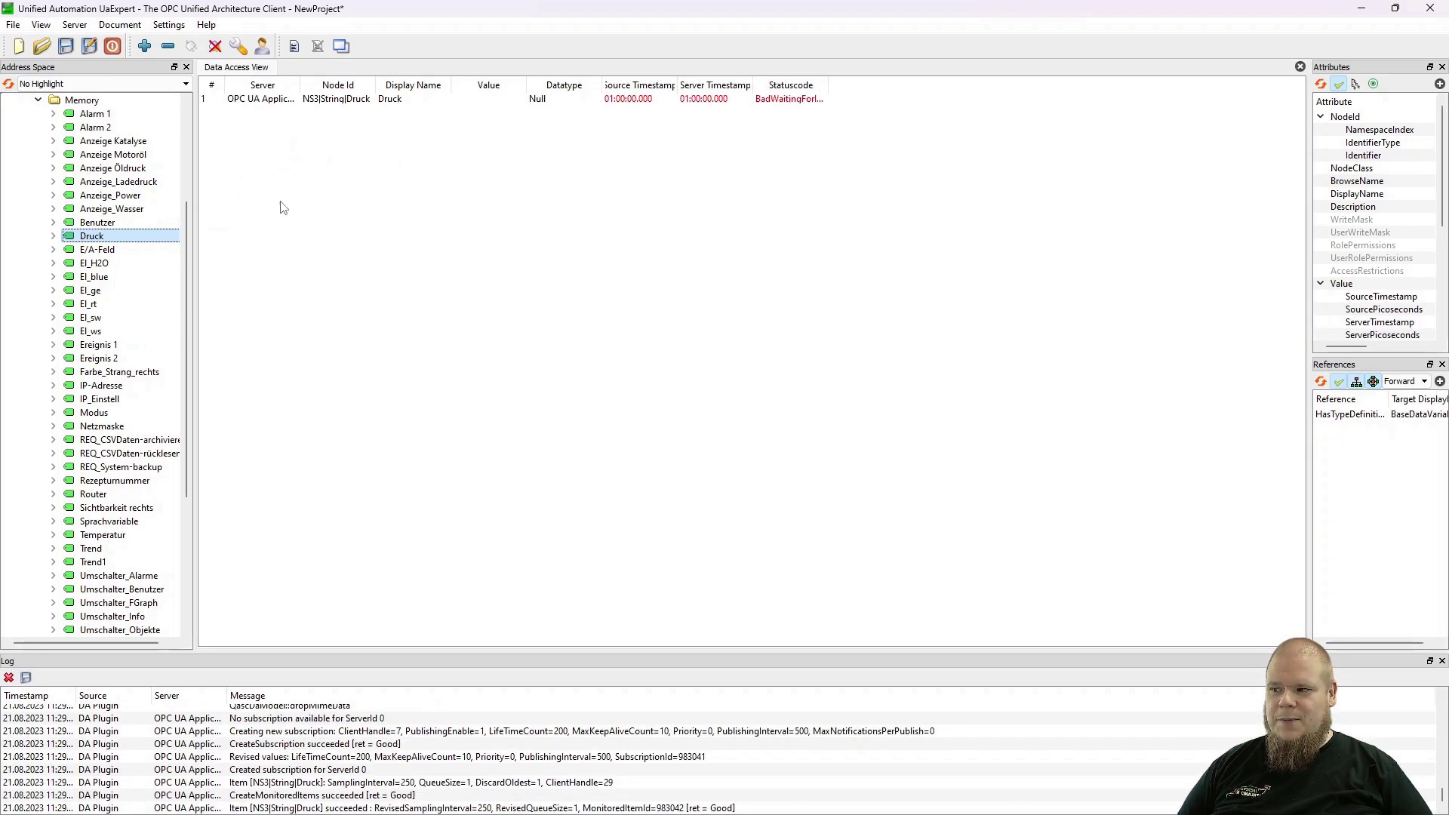
pyautogui.moveTo(95, 535); pyautogui.dragTo(280, 208)
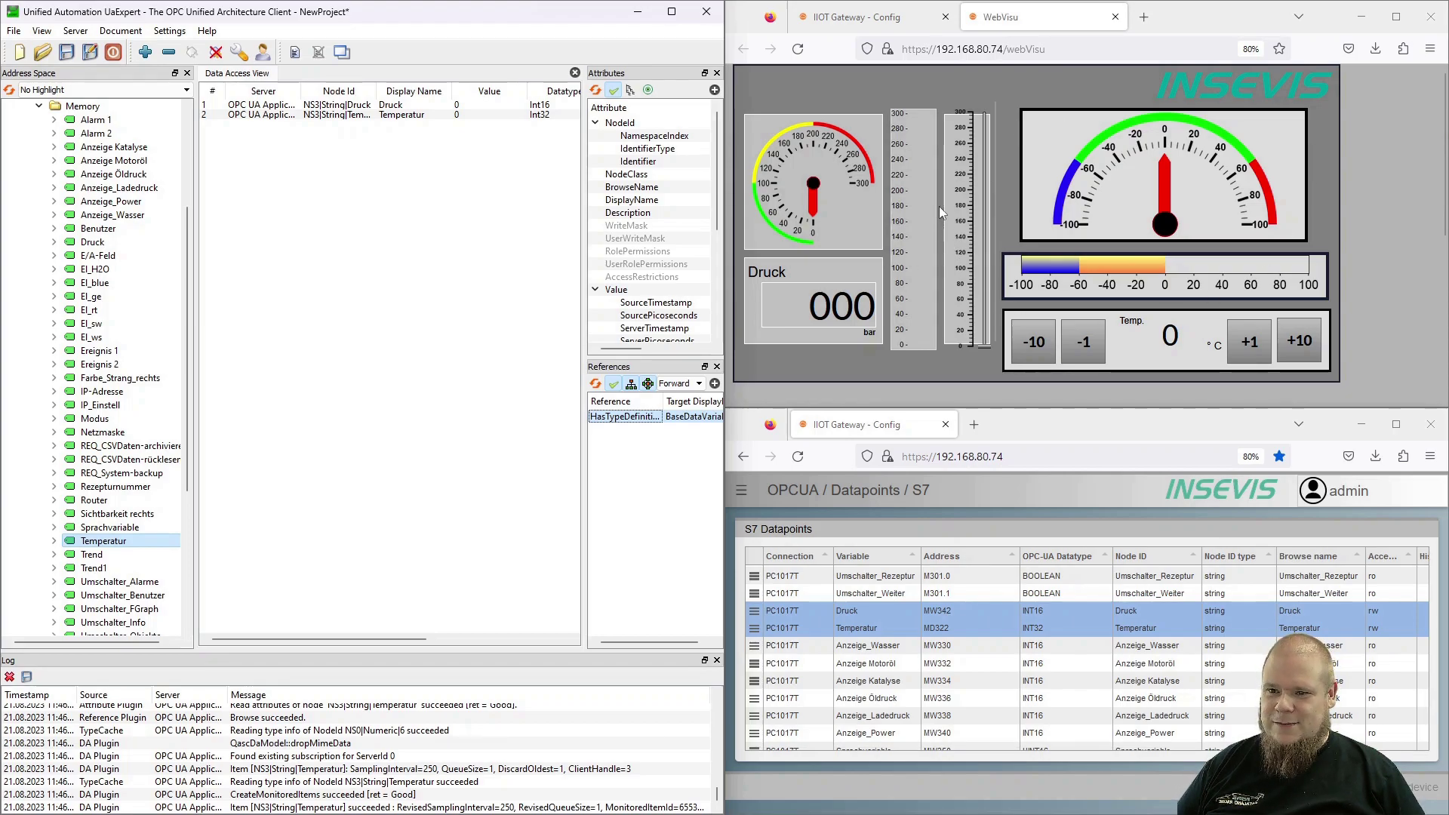
# In the gateway's WebVisu, set the Druck slider to about 223 bar and raise the temperature to +50 °C
pyautogui.click(984, 173)
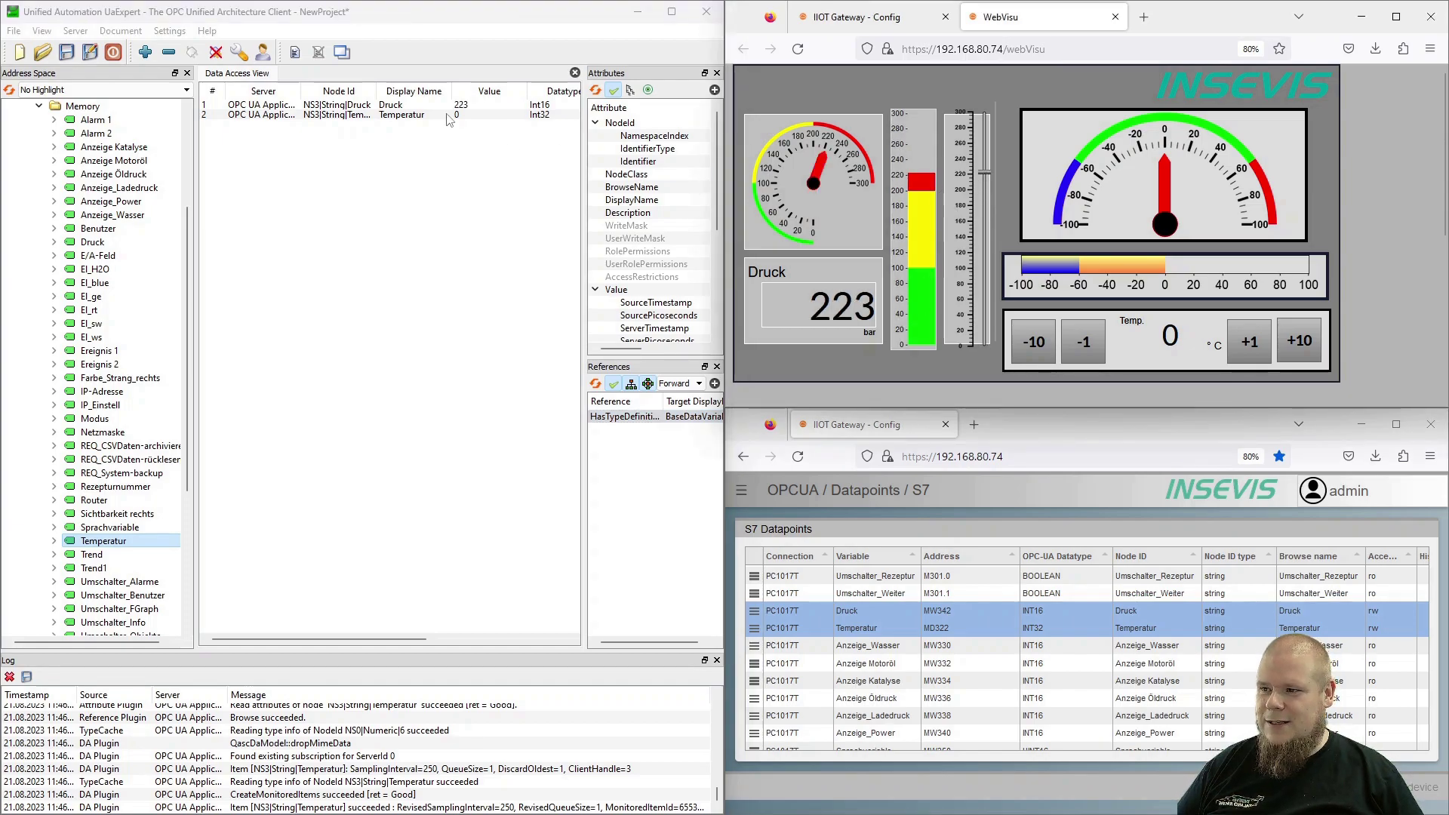
pyautogui.click(1301, 358)
pyautogui.click(1302, 359)
pyautogui.click(1301, 357)
pyautogui.click(1301, 358)
pyautogui.click(1301, 358)
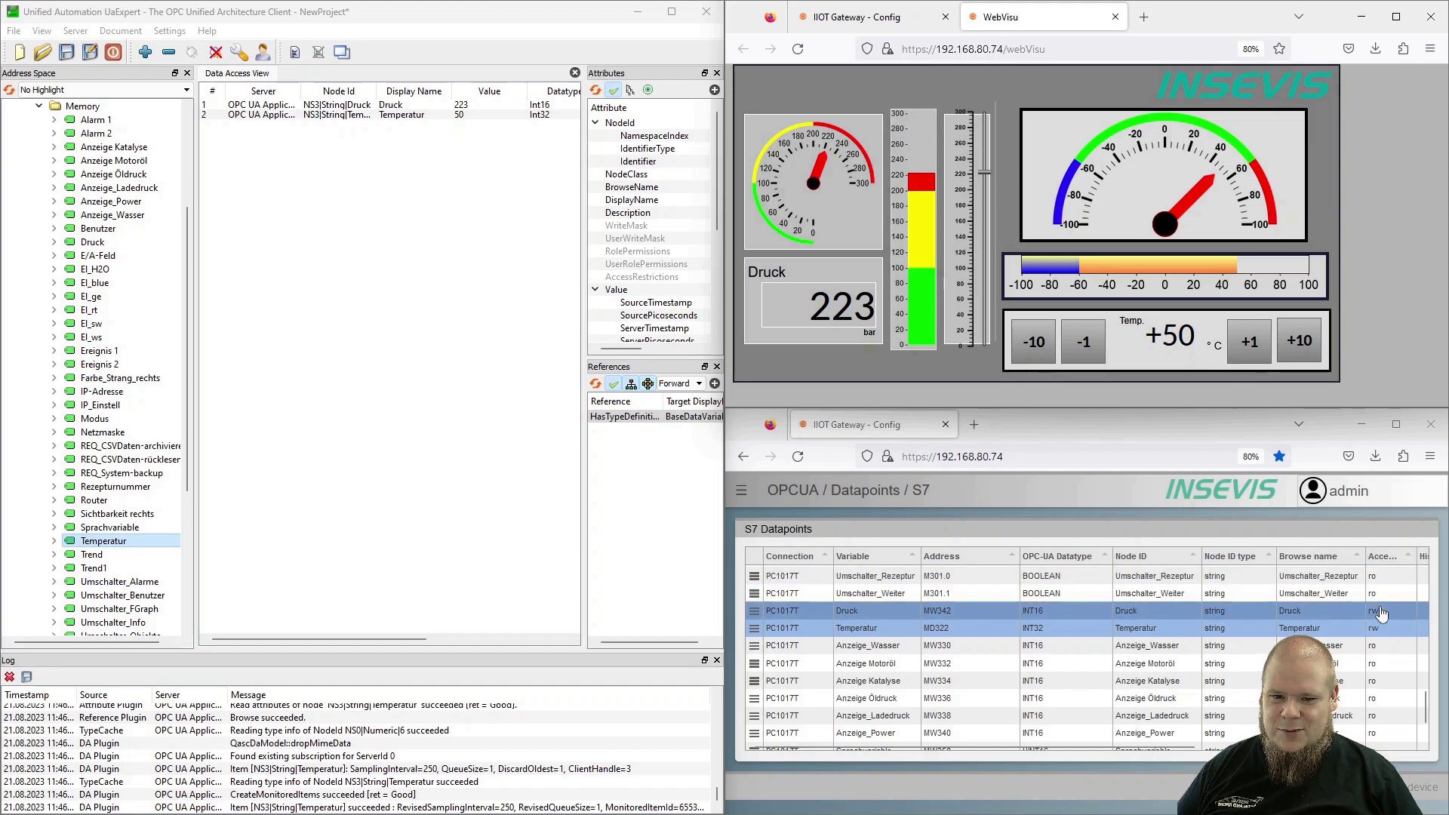
# In UaExpert's Data Access View, write 0 to Temperatur and enter a new value for Druck
pyautogui.click(465, 116)
pyautogui.press('Return')
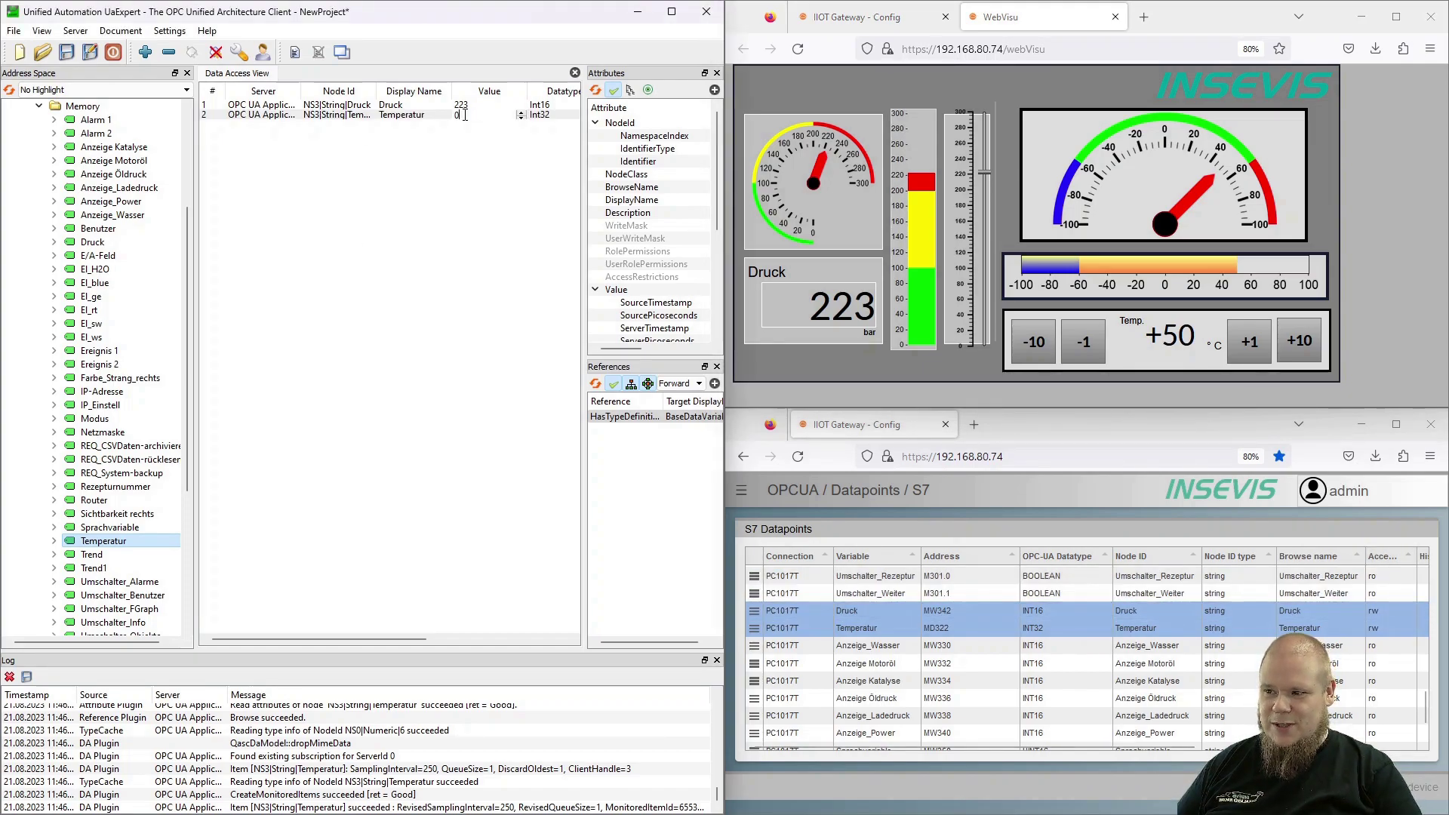
pyautogui.doubleClick(462, 106)
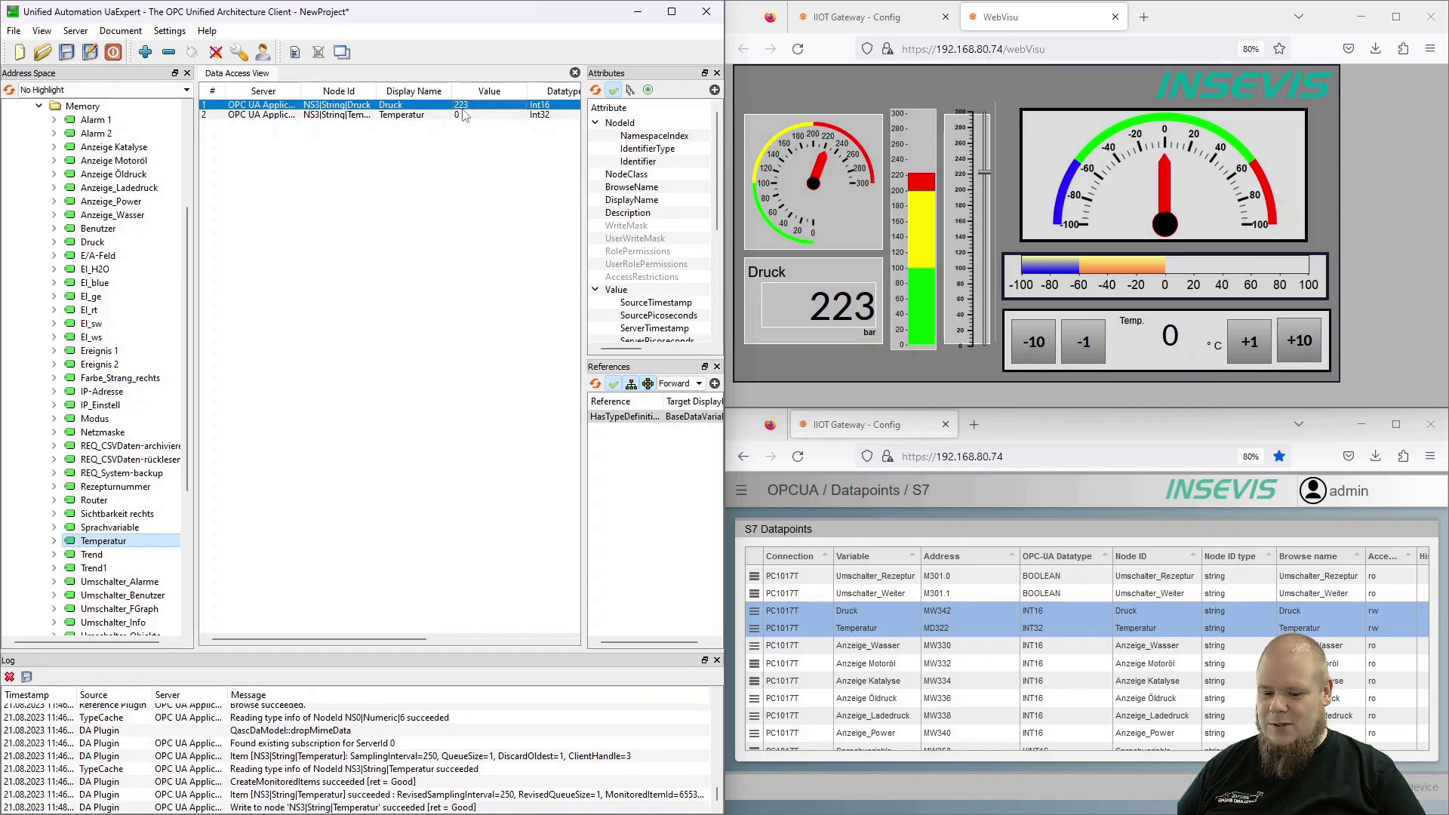
pyautogui.press('Return')
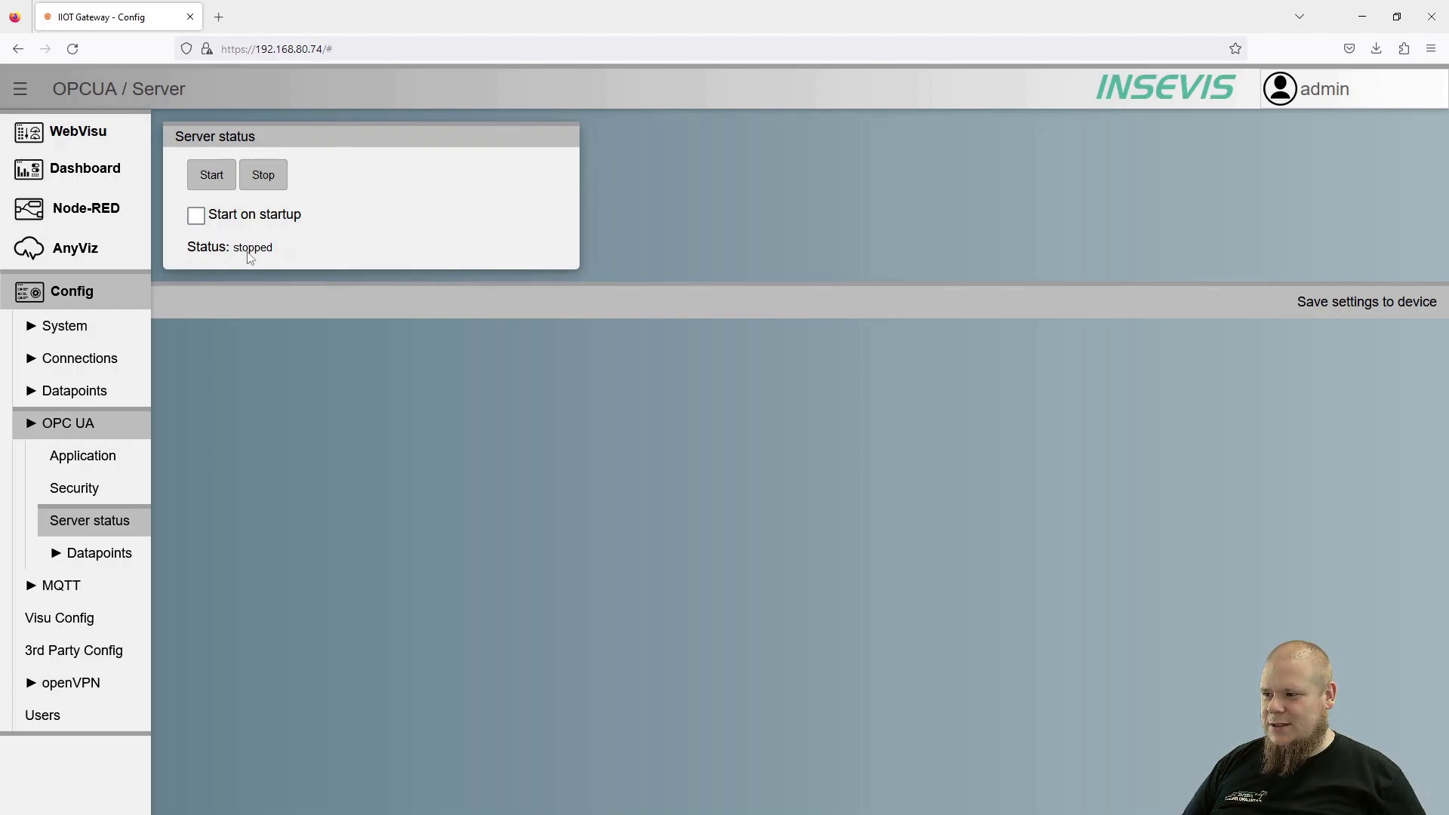
# On the gateway, start the OPC UA server and save it to the device with start on startup enabled
pyautogui.click(225, 181)
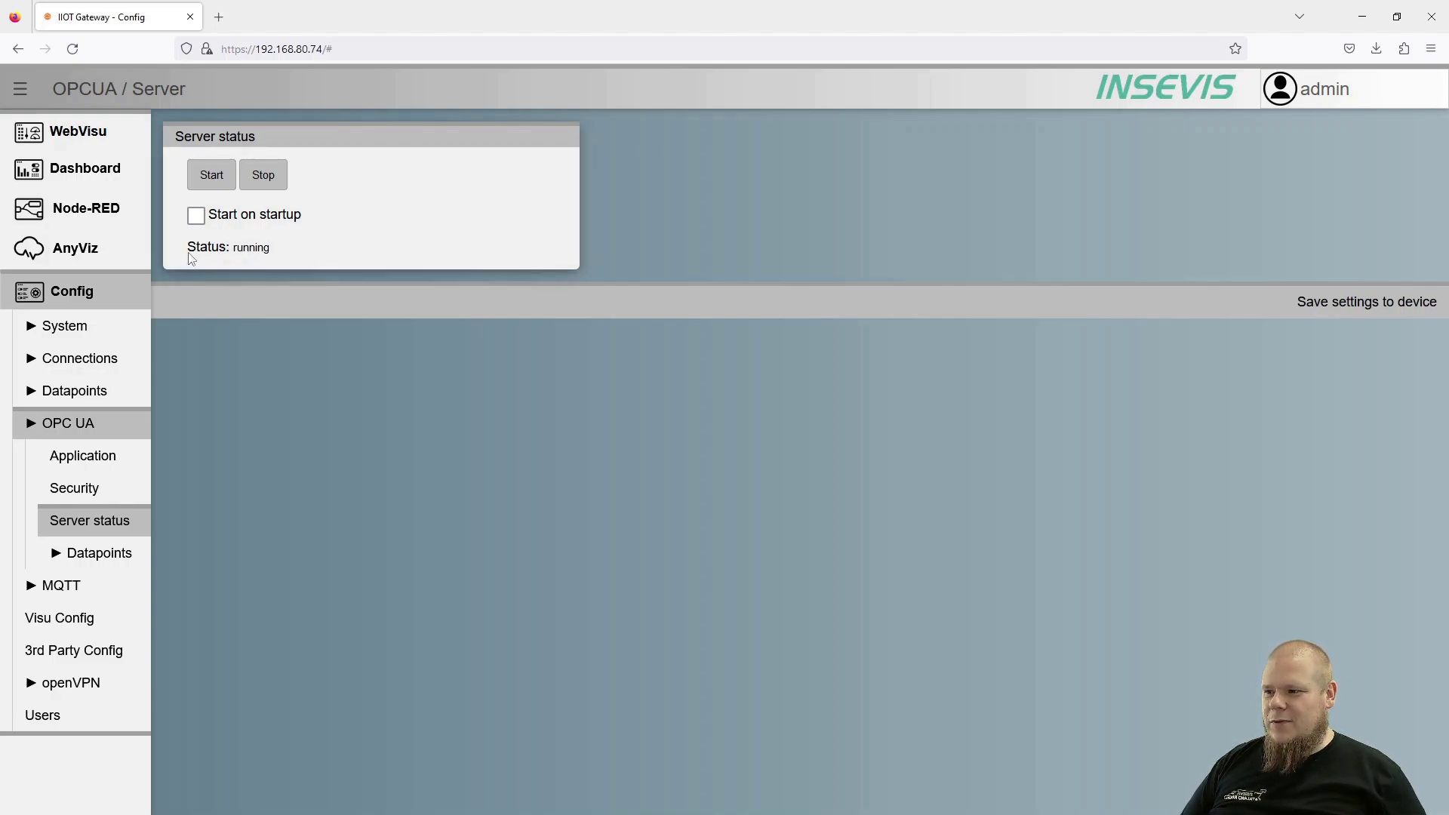
pyautogui.click(195, 217)
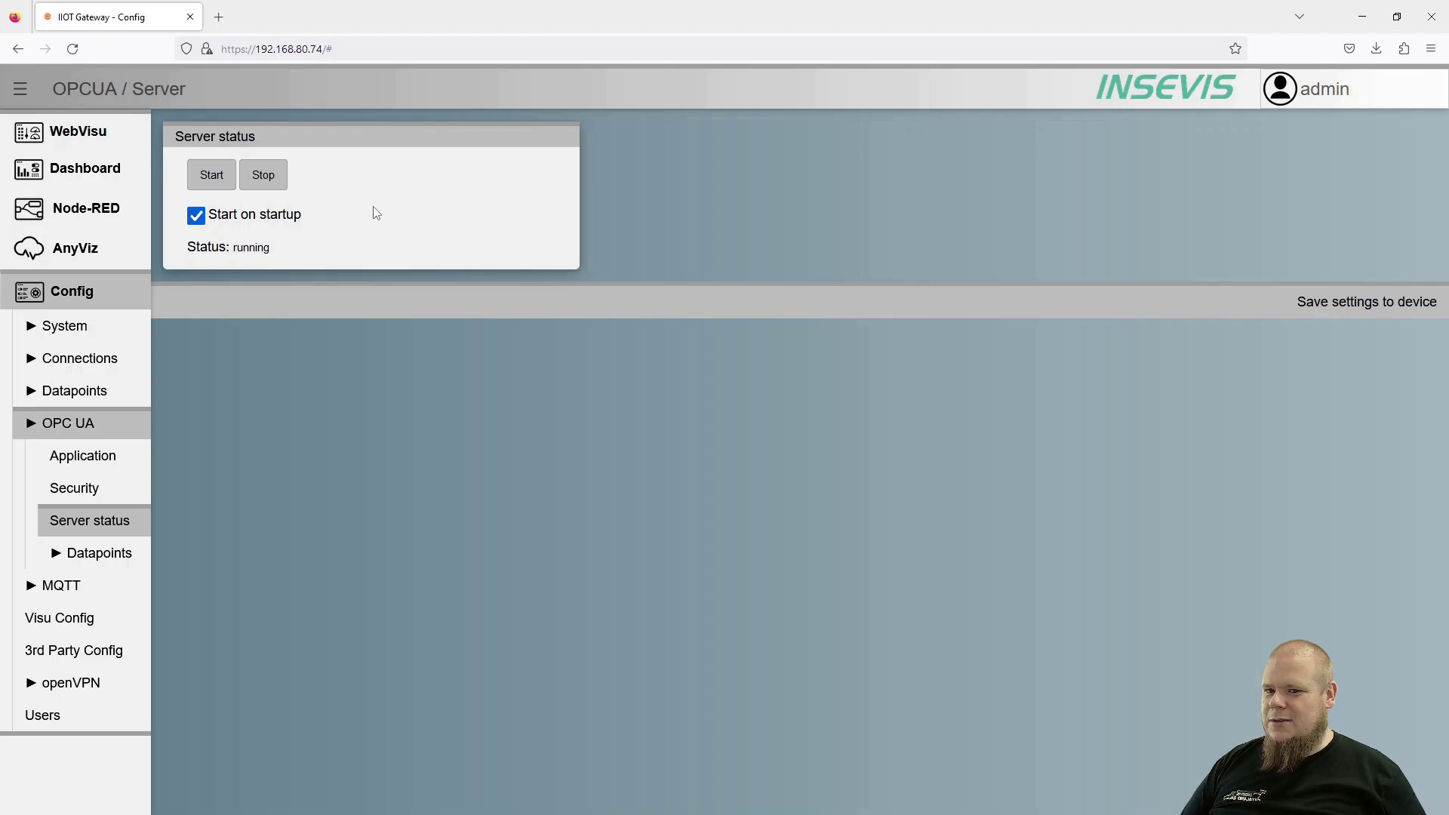
pyautogui.click(1361, 303)
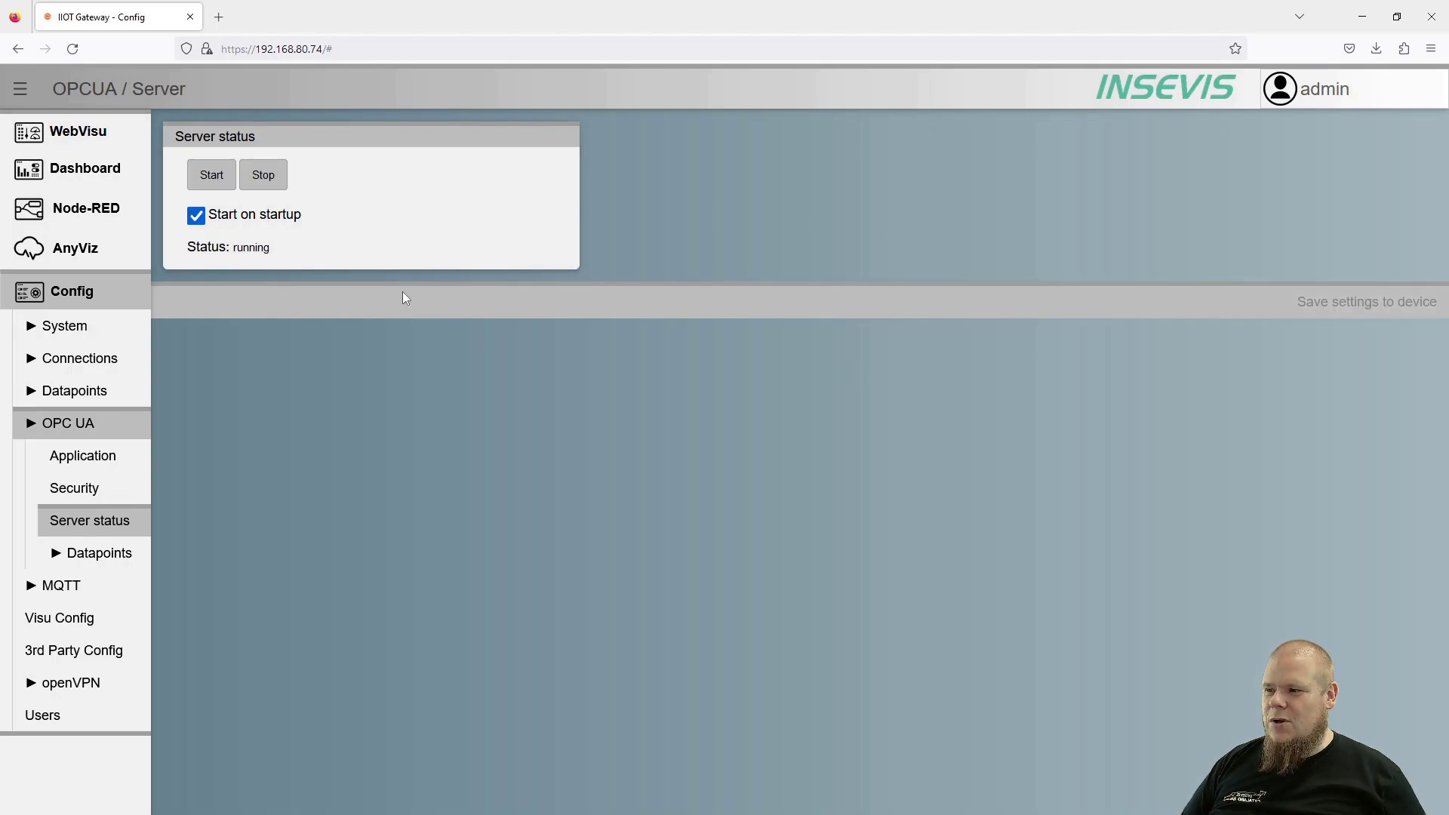